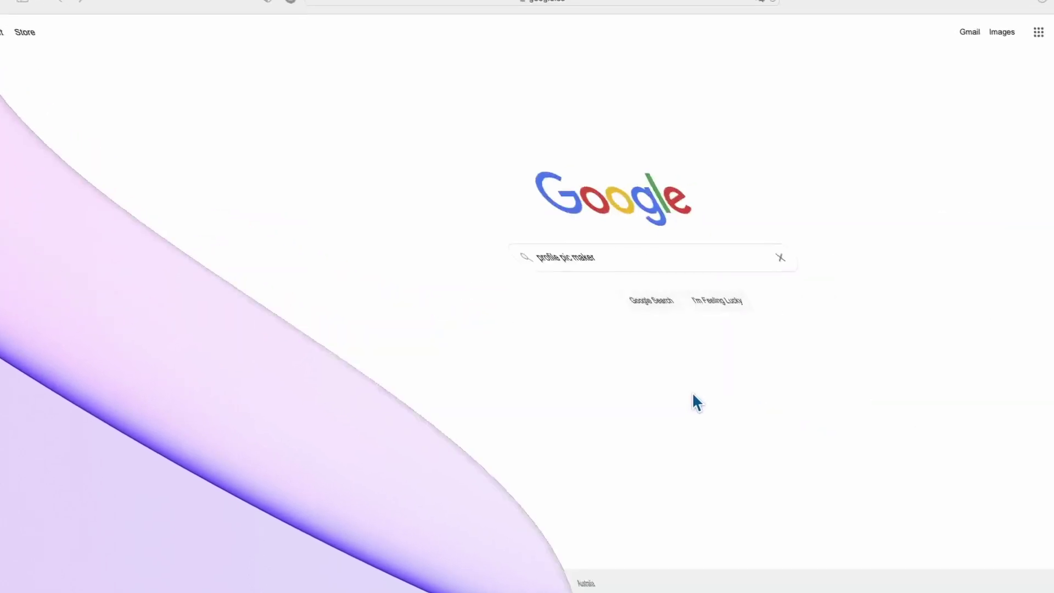
# Step: From the 'profile pic maker' results, open the pfpmaker.com Free Profile Picture Maker result
pyautogui.click(429, 278)
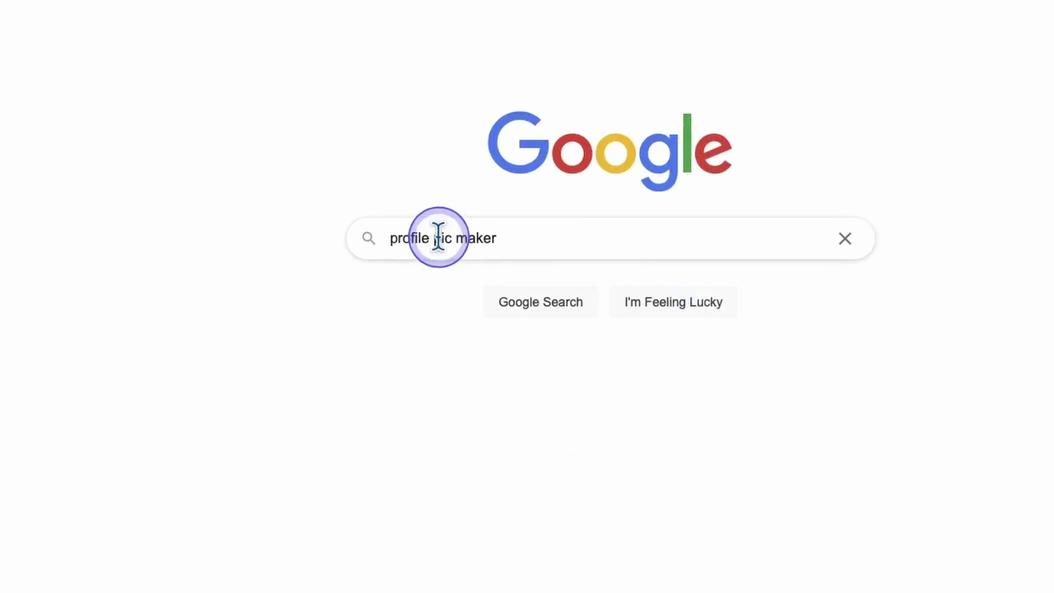
pyautogui.doubleClick(441, 241)
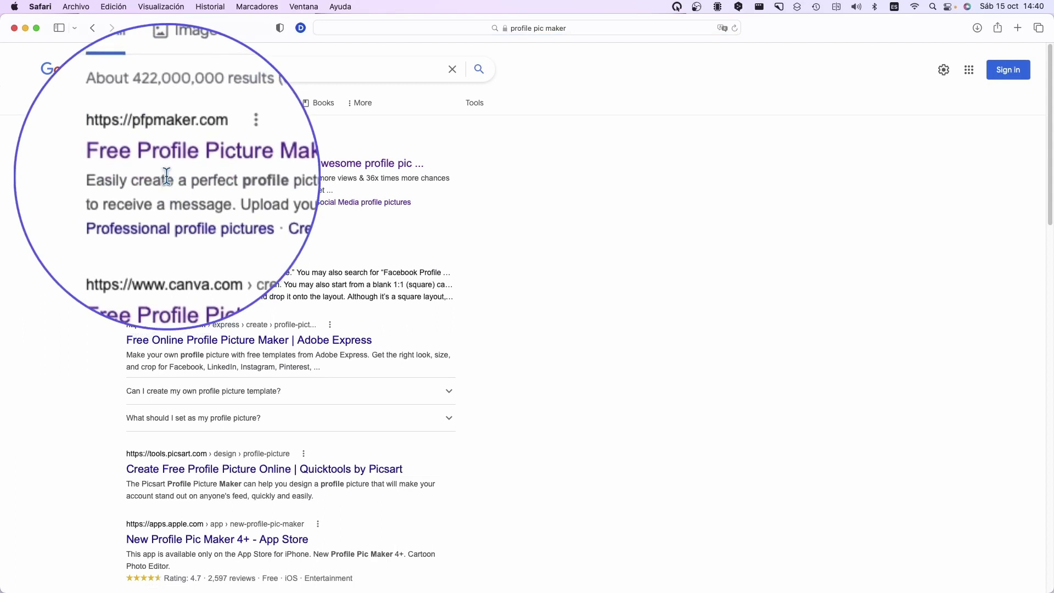
pyautogui.click(181, 164)
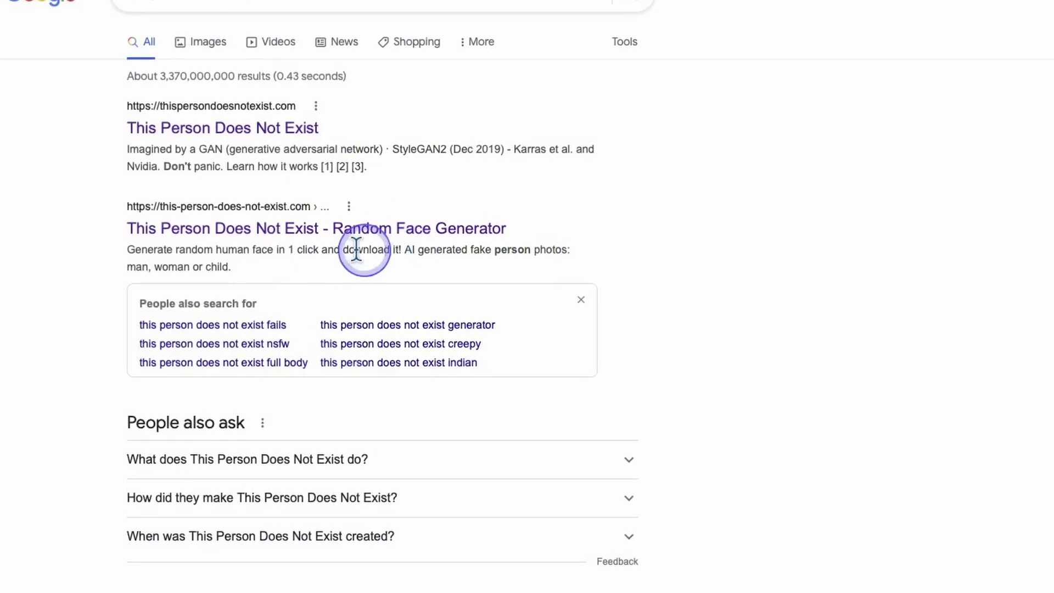
# Step: Open the This Person Does Not Exist random face generator from the search results
pyautogui.click(228, 233)
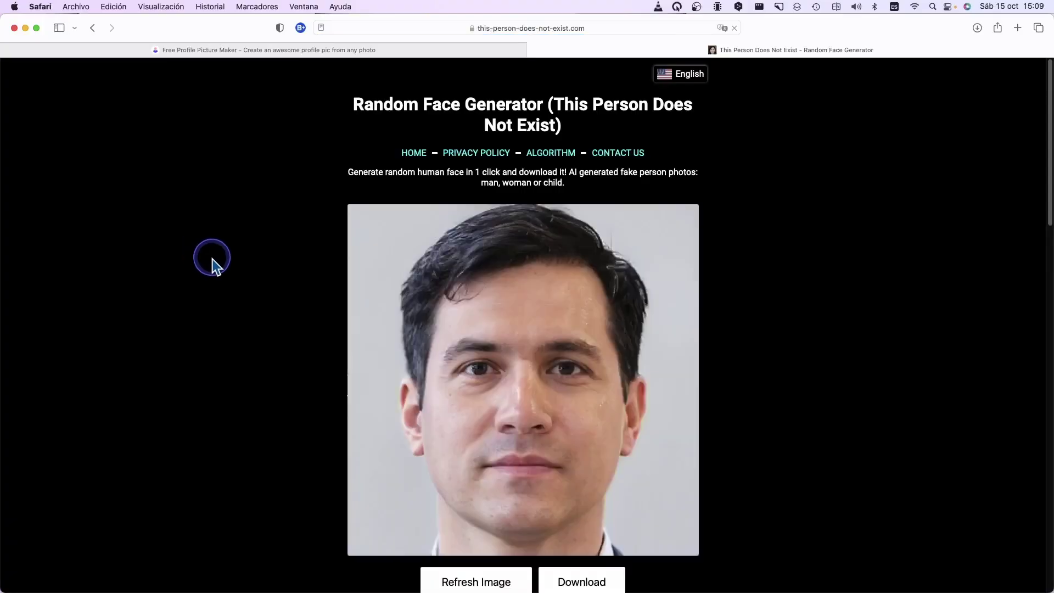
pyautogui.scroll(-1, 212, 259)
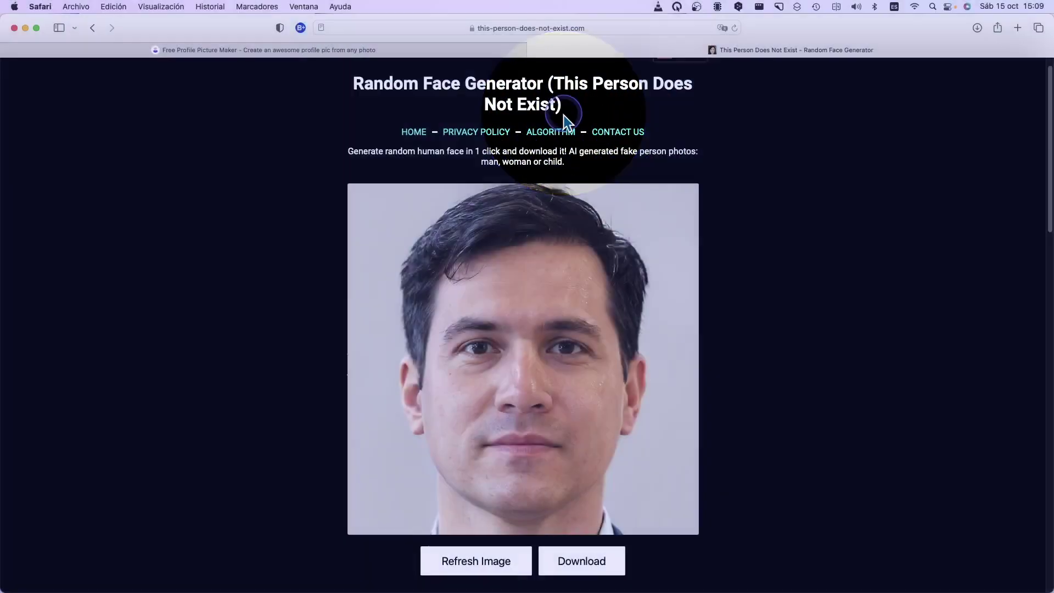
pyautogui.click(519, 223)
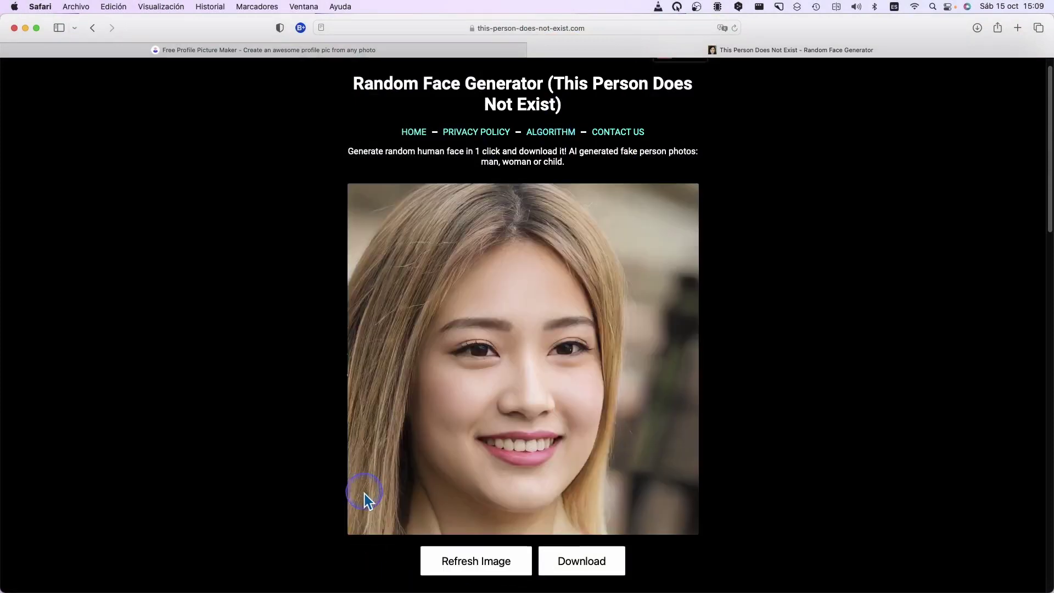
# Step: Generate a new random face, download it, and return to the Google results
pyautogui.click(447, 558)
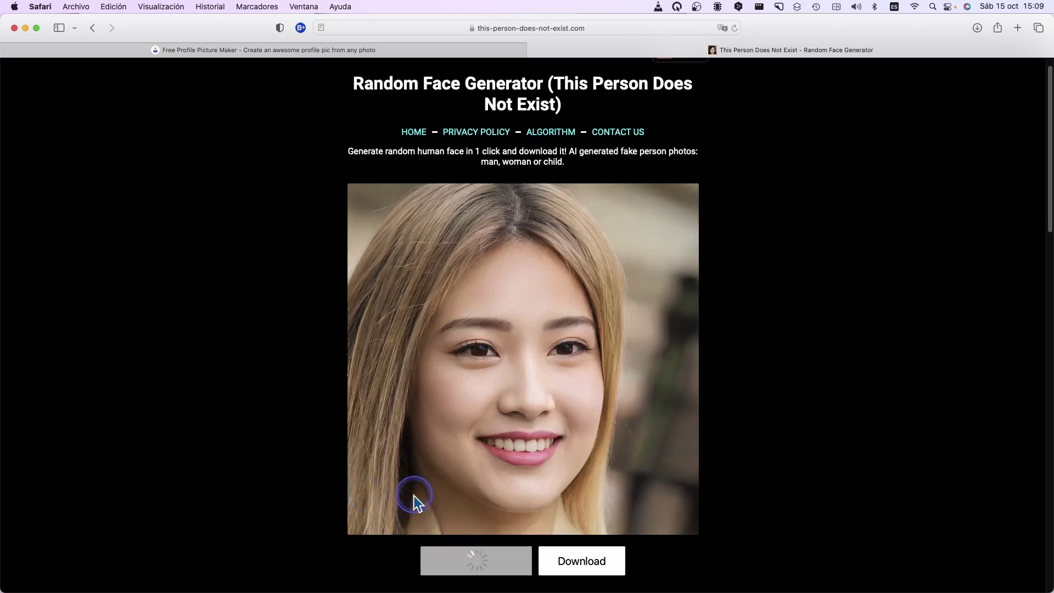
pyautogui.click(577, 565)
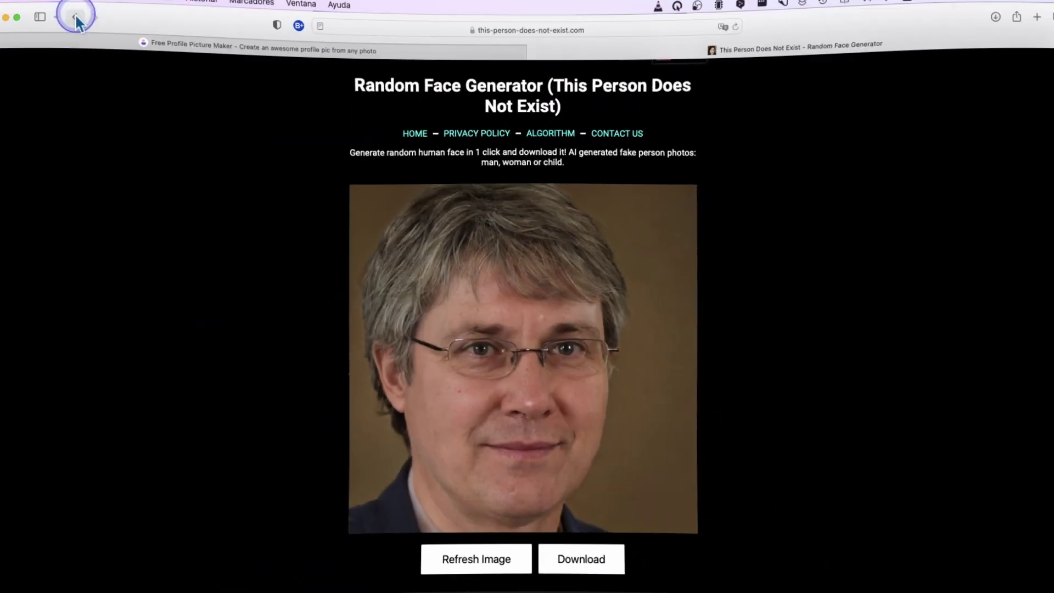
pyautogui.click(94, 28)
# Step: Open the This X Does Not Exist site from the search results
pyautogui.scroll(-3, 220, 362)
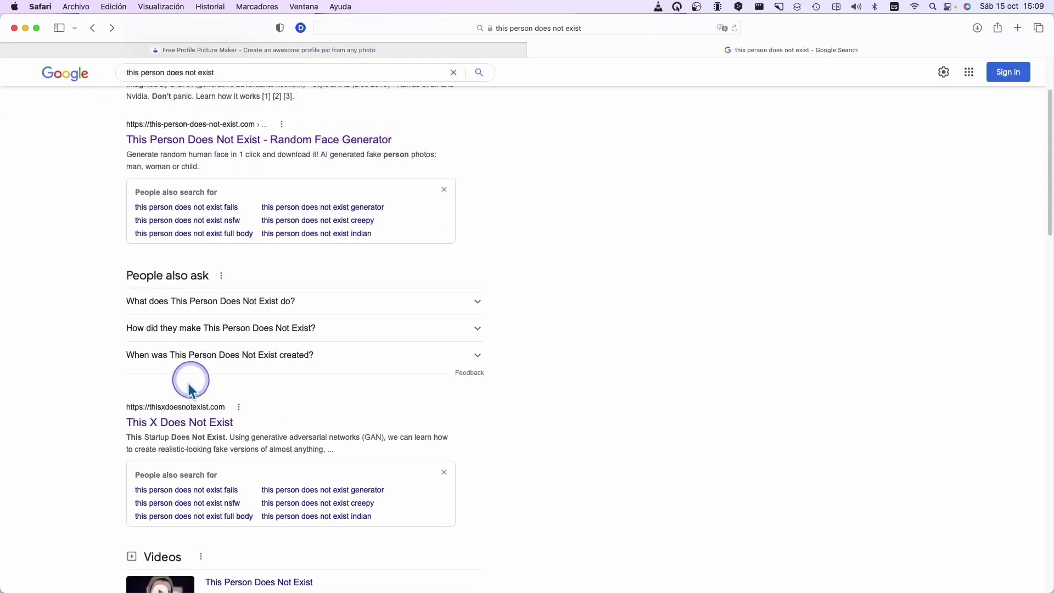
pyautogui.click(176, 422)
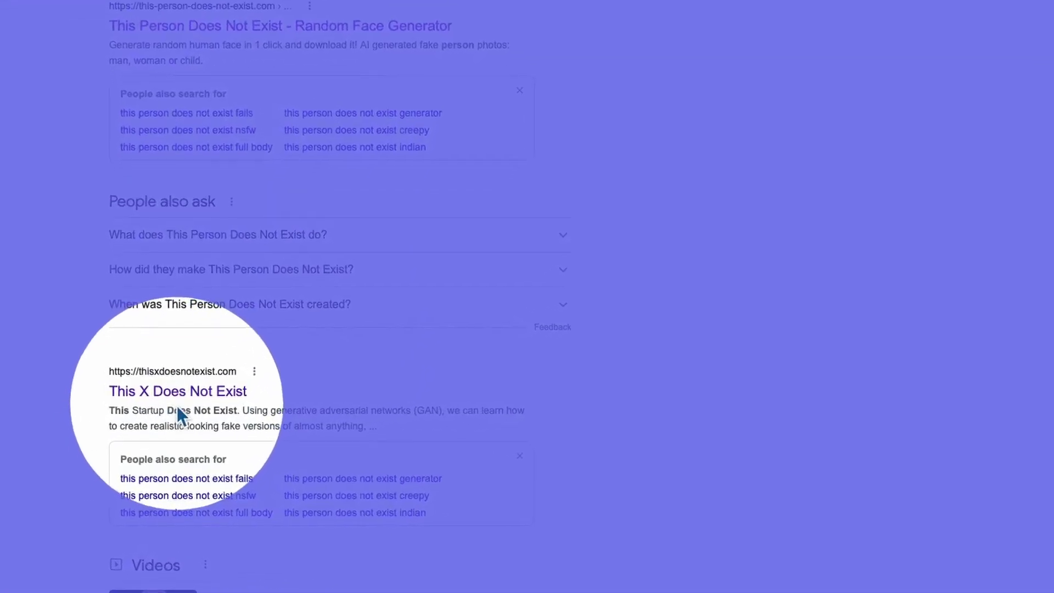
pyautogui.click(167, 396)
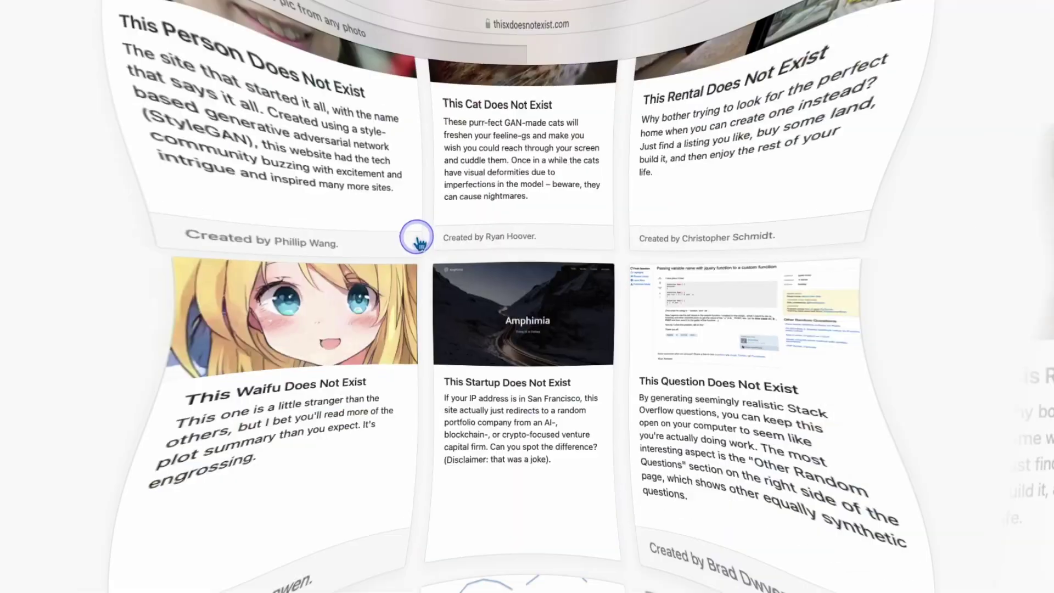
# Step: Scroll through This X Does Not Exist's list of generator sites
pyautogui.scroll(-5, 414, 236)
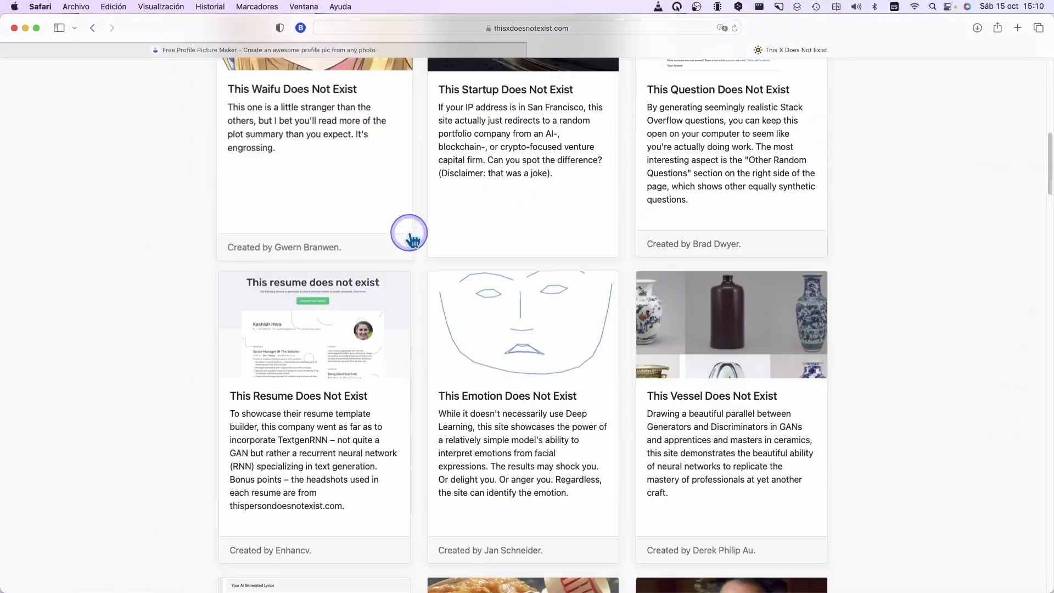
pyautogui.scroll(-5, 411, 233)
pyautogui.scroll(-5, 412, 233)
pyautogui.scroll(-5, 410, 236)
pyautogui.scroll(-10, 409, 236)
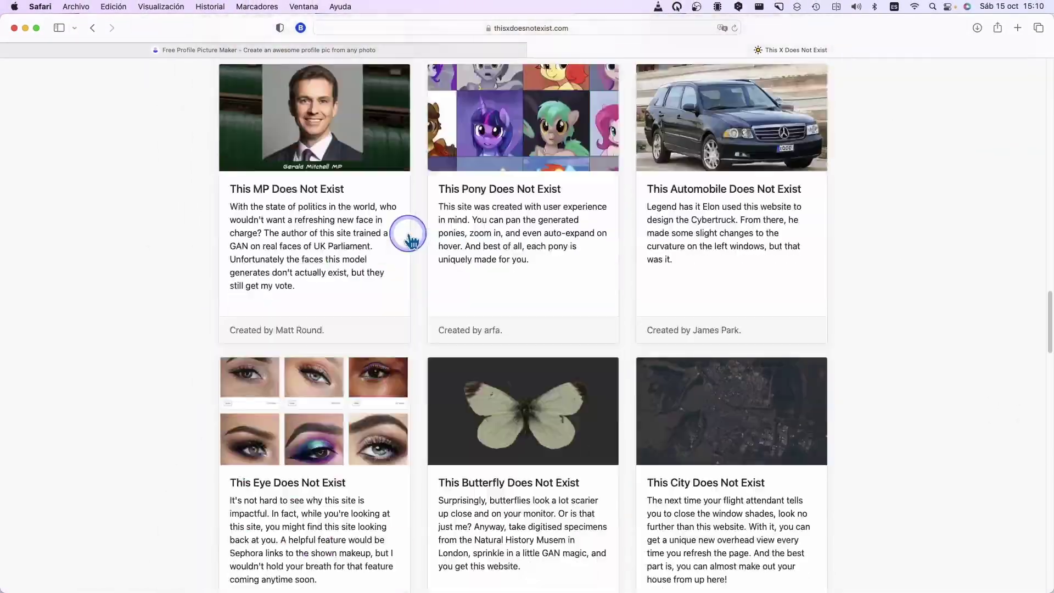
pyautogui.scroll(-3, 409, 237)
pyautogui.scroll(-1, 378, 230)
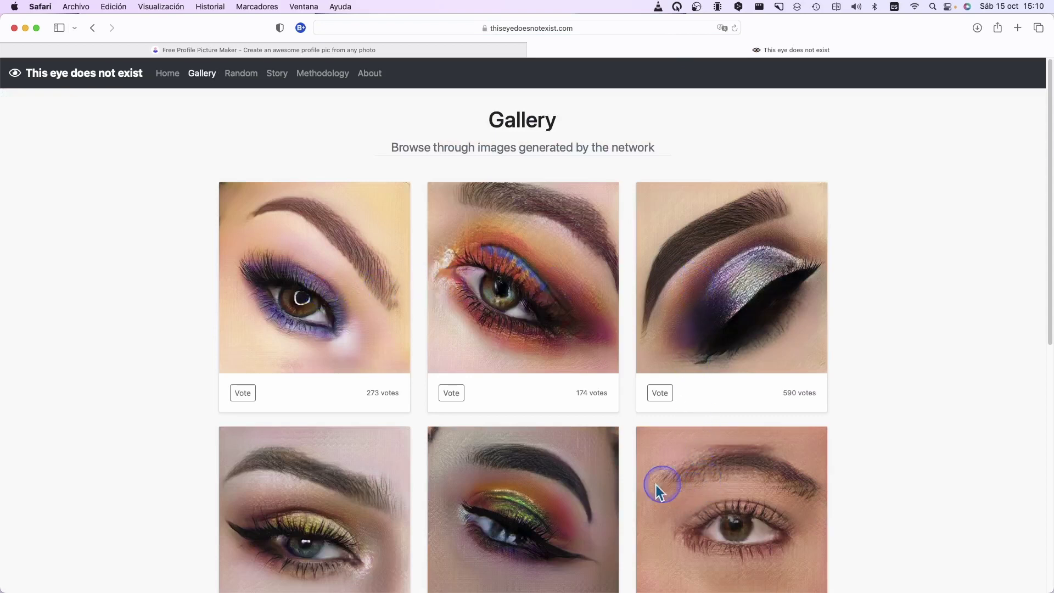
pyautogui.scroll(-3, 407, 380)
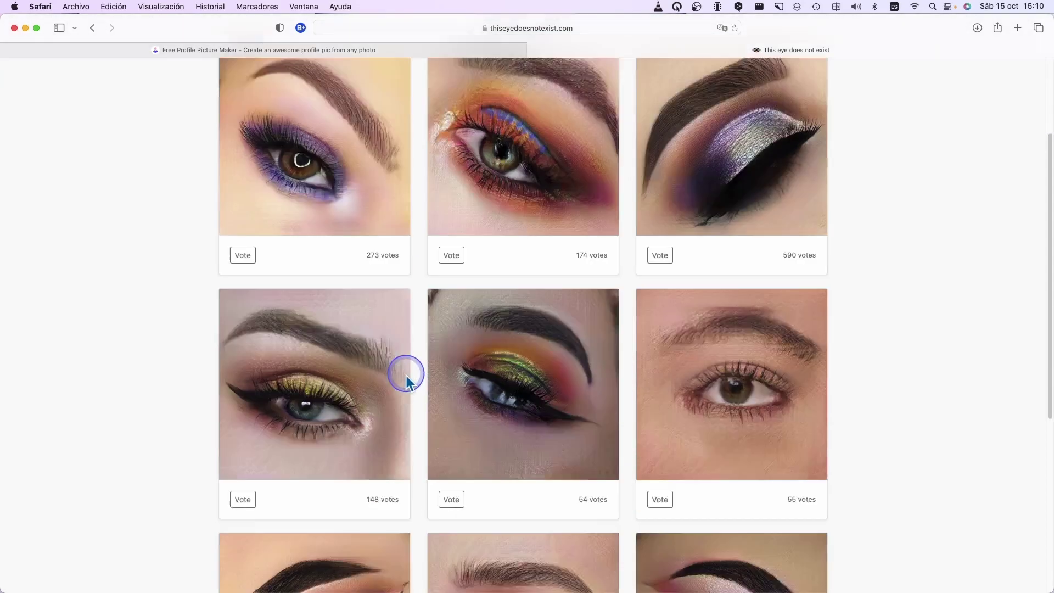
pyautogui.scroll(-1, 407, 380)
pyautogui.scroll(-3, 407, 380)
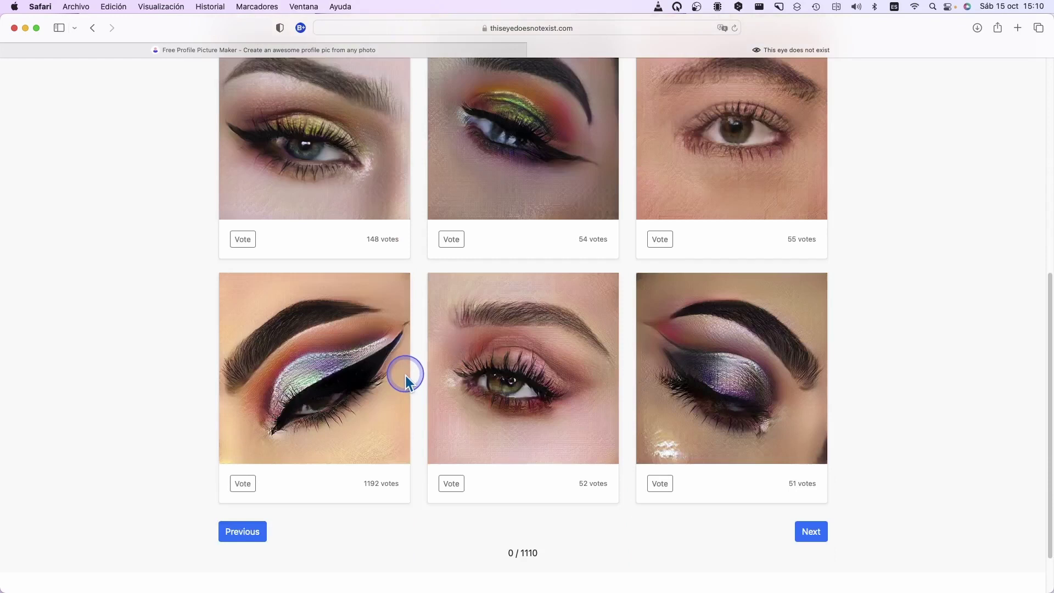
pyautogui.scroll(4, 407, 380)
pyautogui.scroll(3, 406, 380)
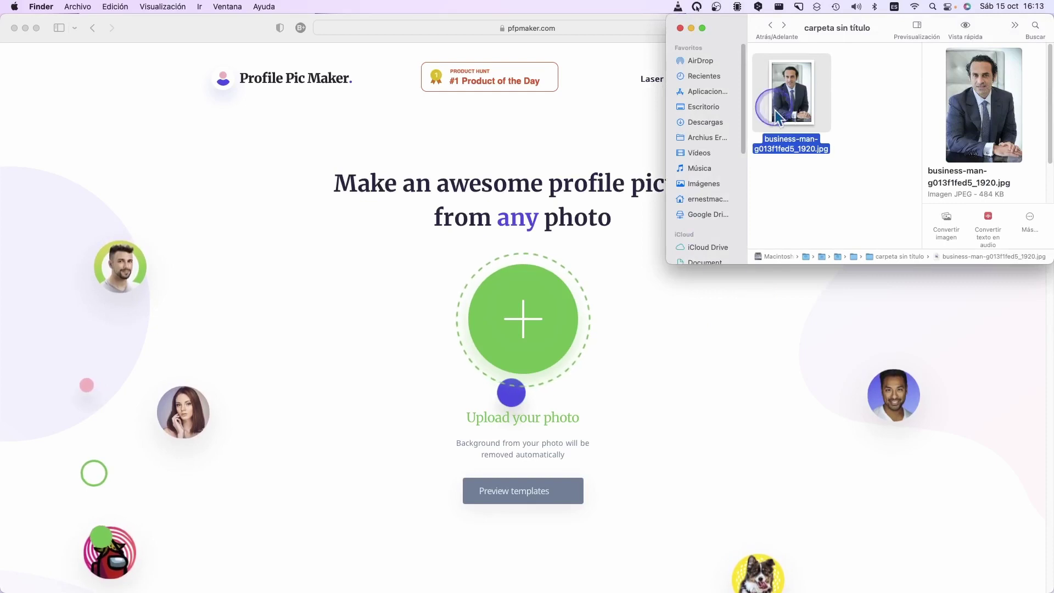
# Step: View the business-man JPG full size in Preview, then return to the pfpmaker upload page
pyautogui.moveTo(786, 96)
pyautogui.mouseDown()
pyautogui.moveTo(681, 176)
pyautogui.moveTo(799, 102)
pyautogui.mouseUp()
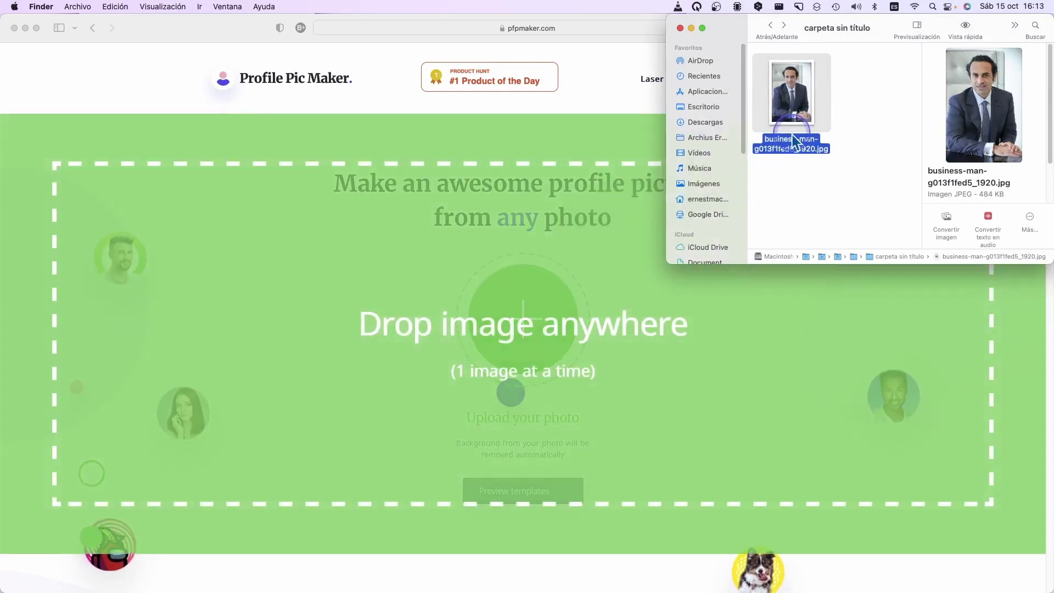
pyautogui.doubleClick(791, 101)
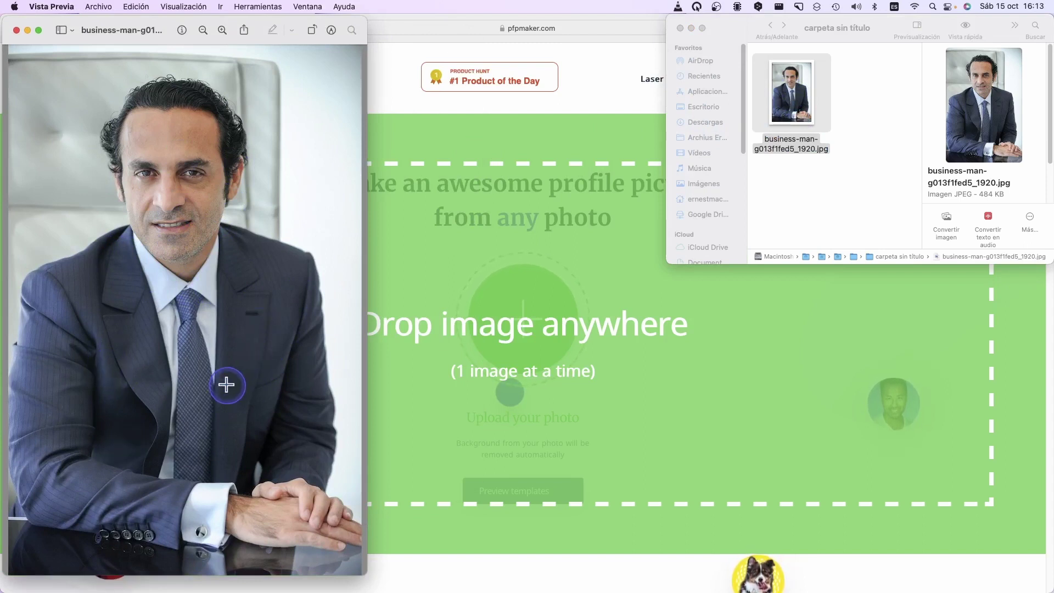
pyautogui.click(389, 91)
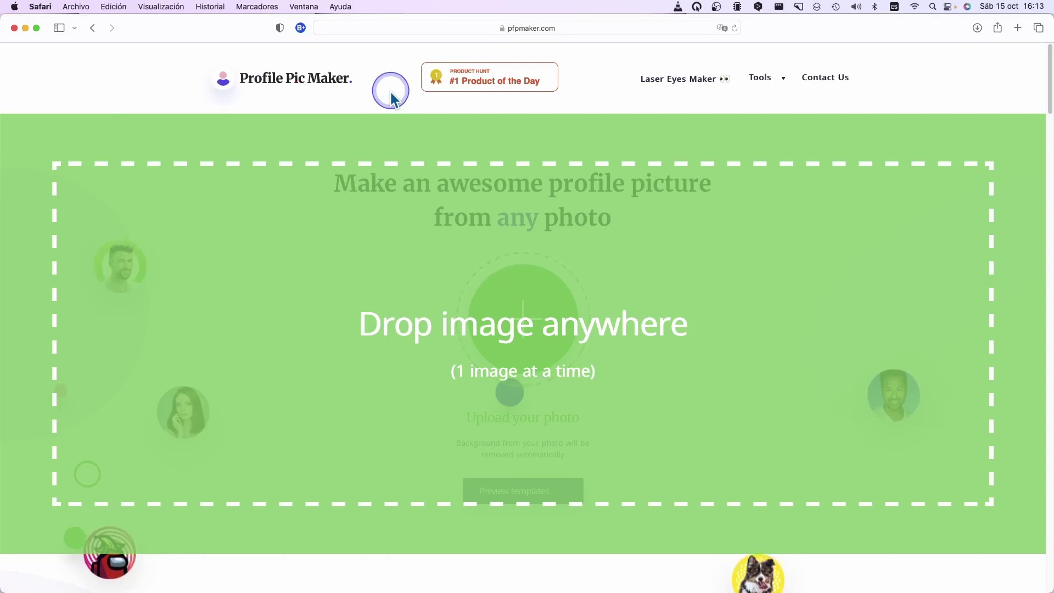
# Step: Launch GIMP from Spotlight search
pyautogui.press('super+space')
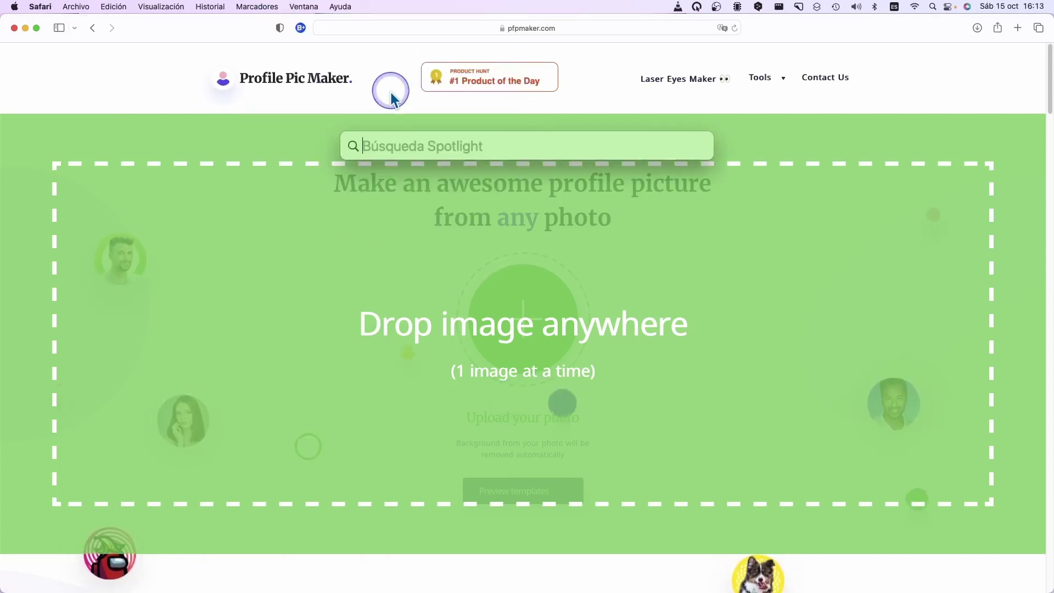
pyautogui.write('gimp')
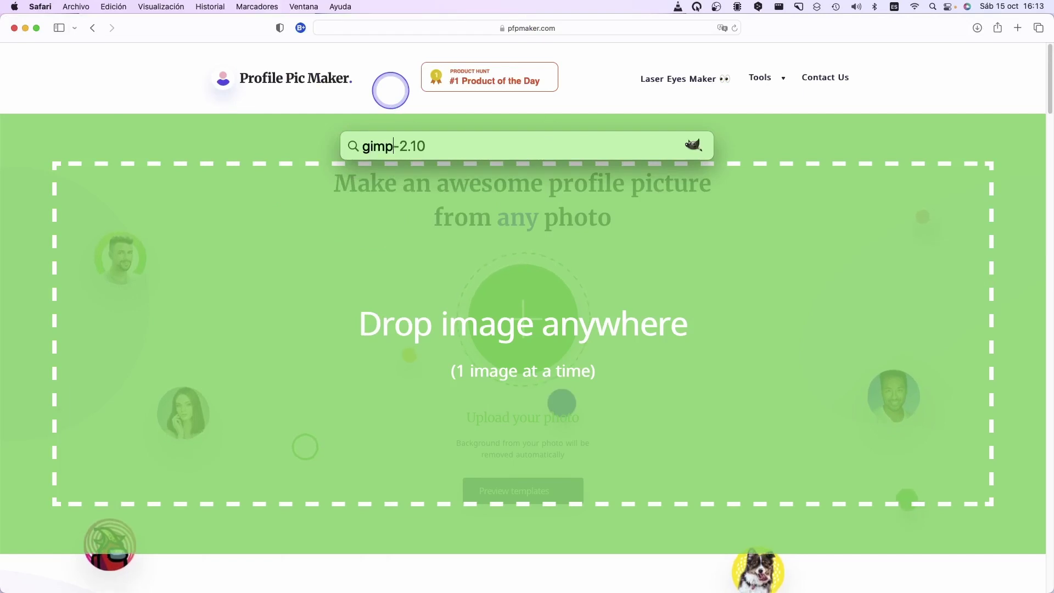
pyautogui.press('Return')
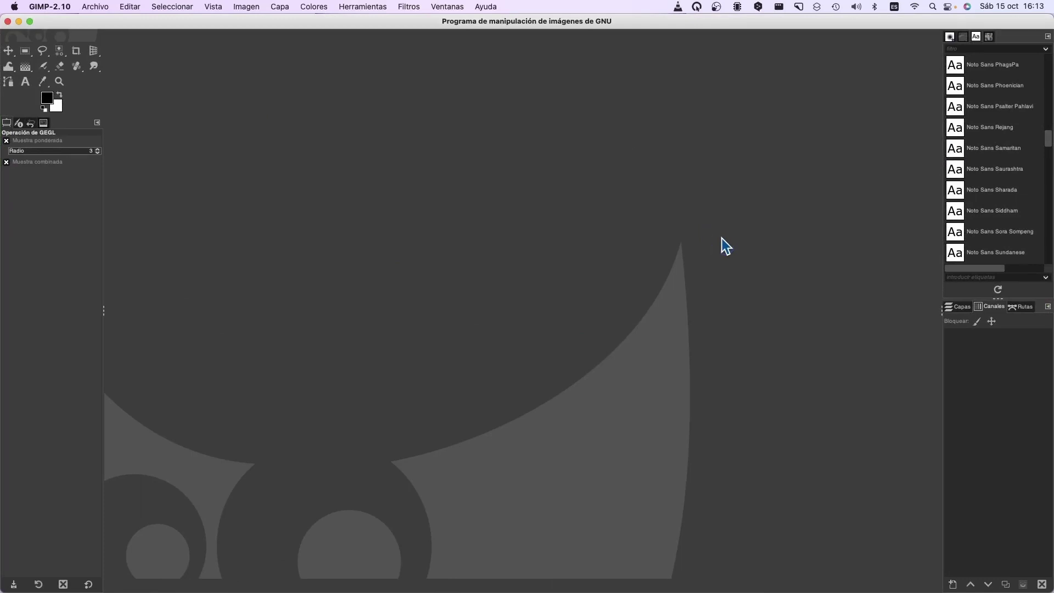
# Step: Drag business-man-g013f1fed5_1920.jpg from Finder into GIMP to open it
pyautogui.press('super+Tab')
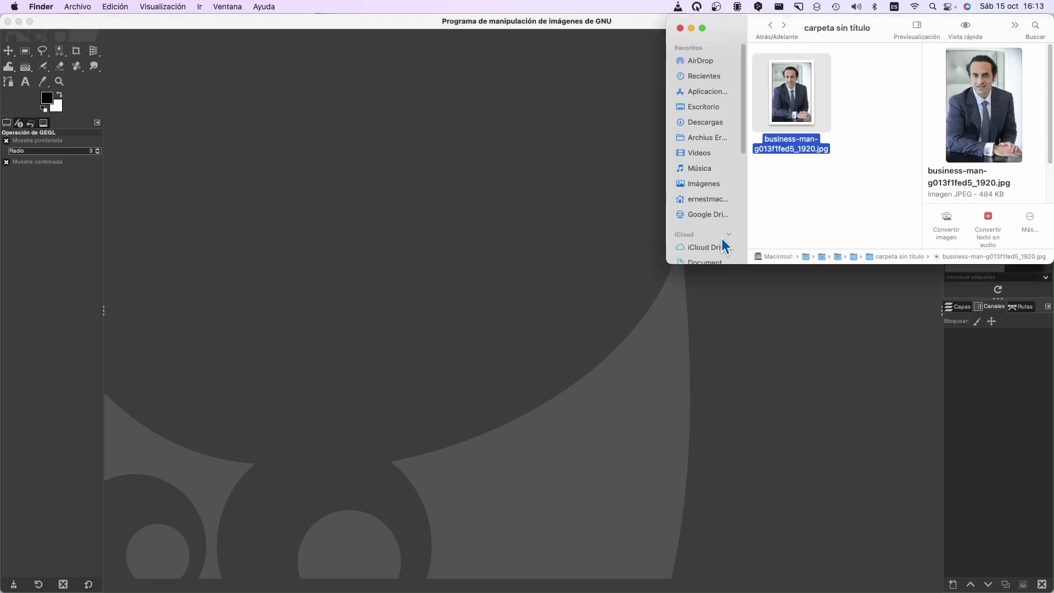
pyautogui.moveTo(722, 237)
pyautogui.mouseDown()
pyautogui.moveTo(771, 204)
pyautogui.moveTo(790, 144)
pyautogui.mouseUp()
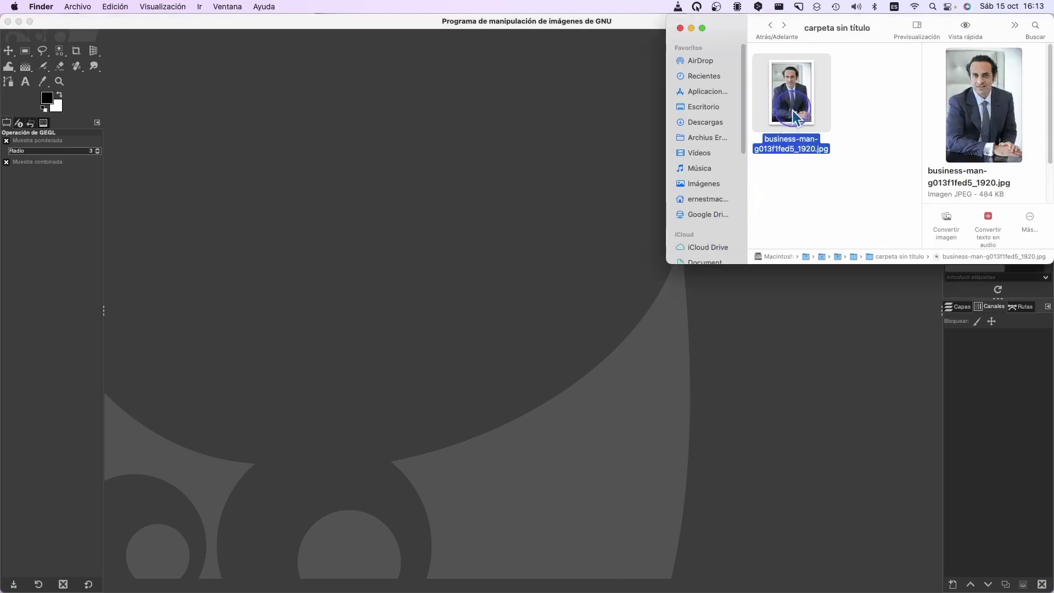
pyautogui.moveTo(794, 103); pyautogui.dragTo(511, 317)
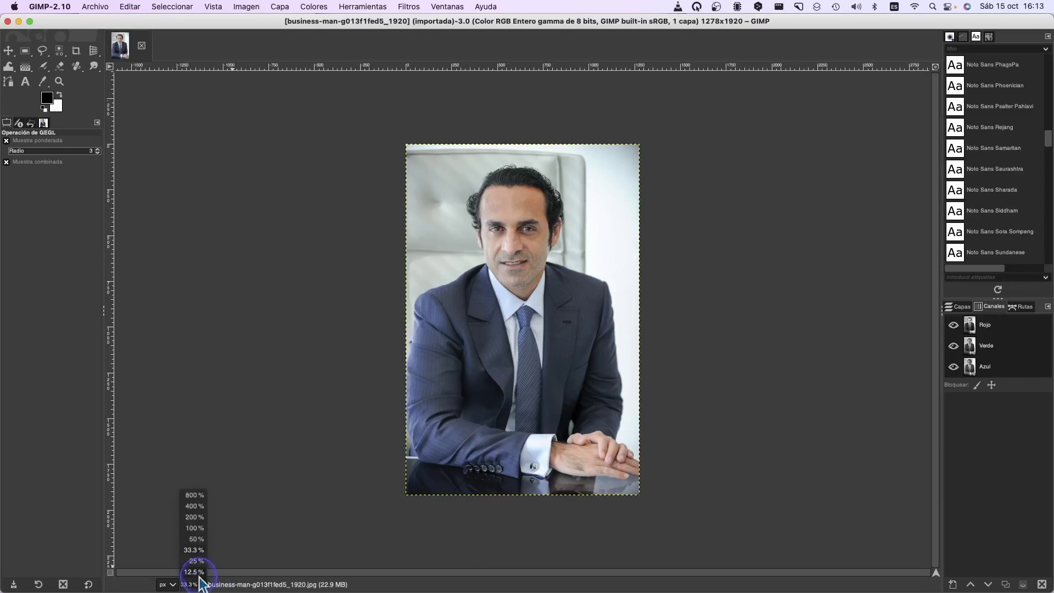
# Step: Zoom the canvas to 50% and boost the portrait's saturation to 1.220
pyautogui.click(196, 539)
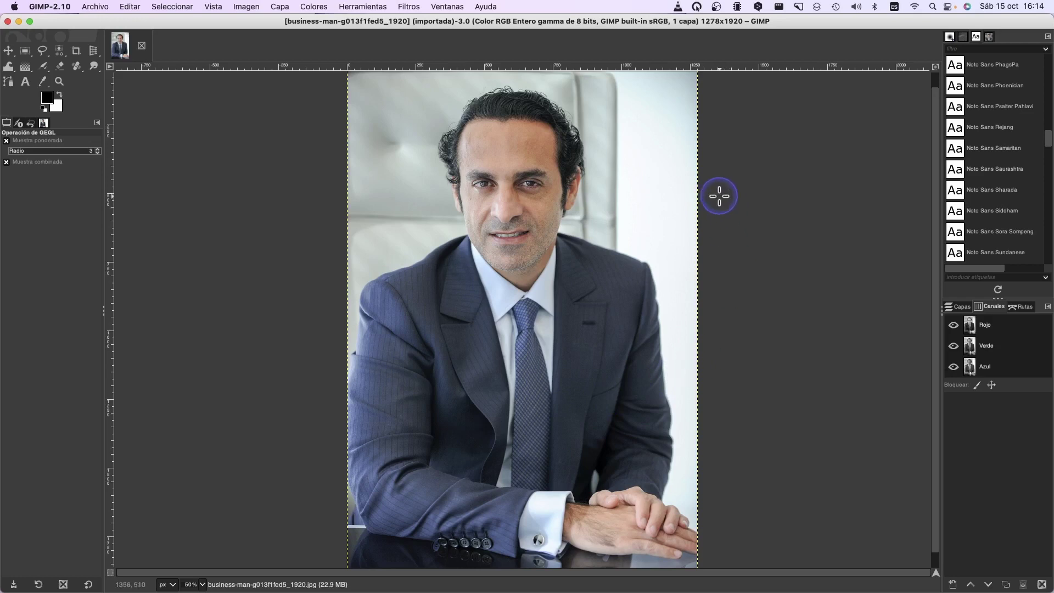
pyautogui.rightClick(686, 164)
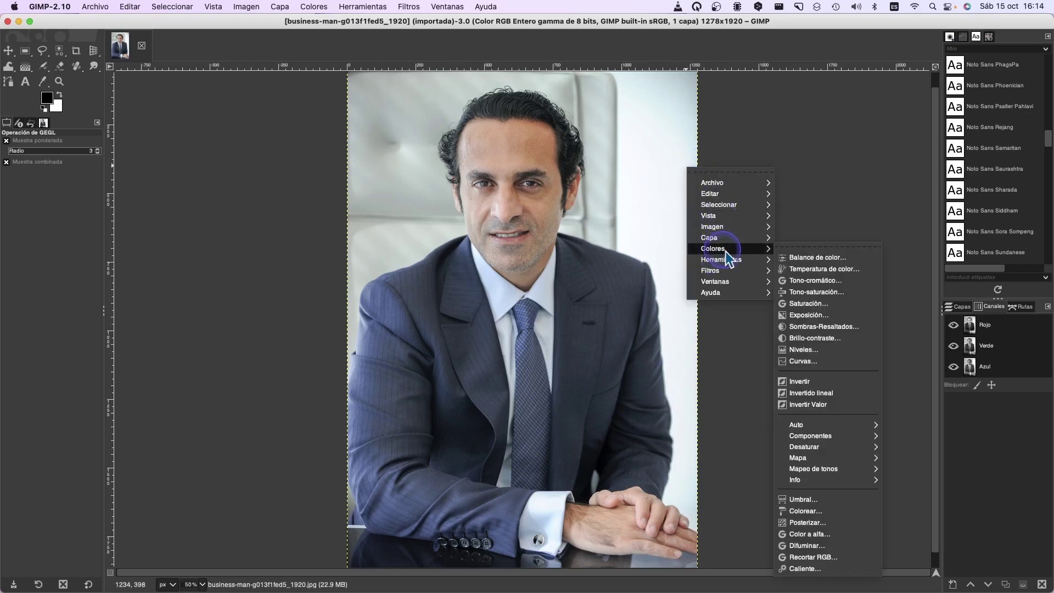
pyautogui.click(798, 309)
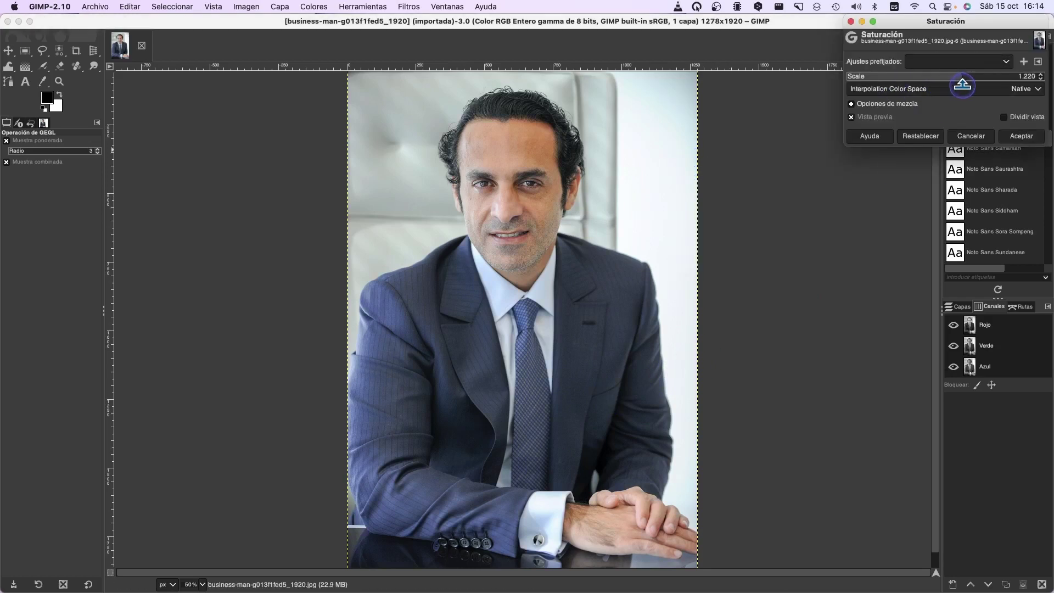
pyautogui.click(1016, 135)
# Step: Apply Brightness-Contrast with brightness 12 and contrast 18
pyautogui.click(814, 347)
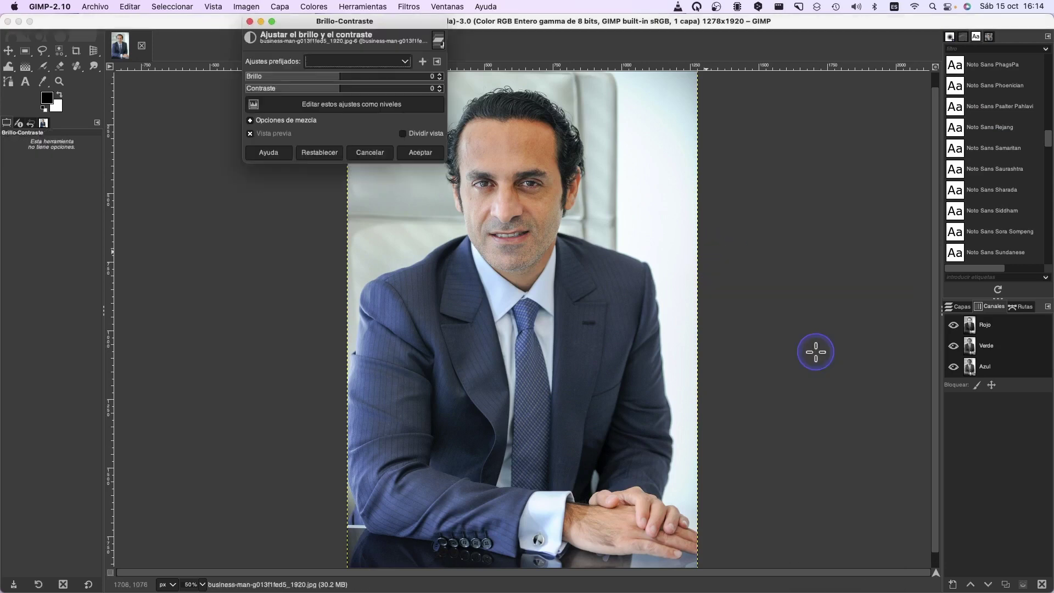
pyautogui.click(350, 78)
pyautogui.moveTo(322, 88); pyautogui.dragTo(353, 88)
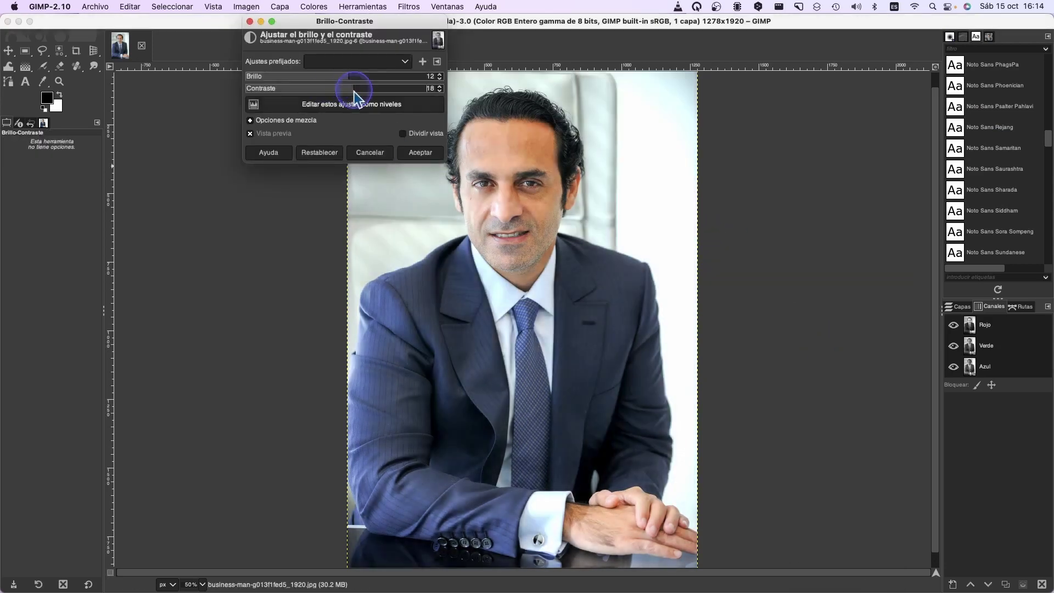
pyautogui.click(413, 169)
pyautogui.click(409, 152)
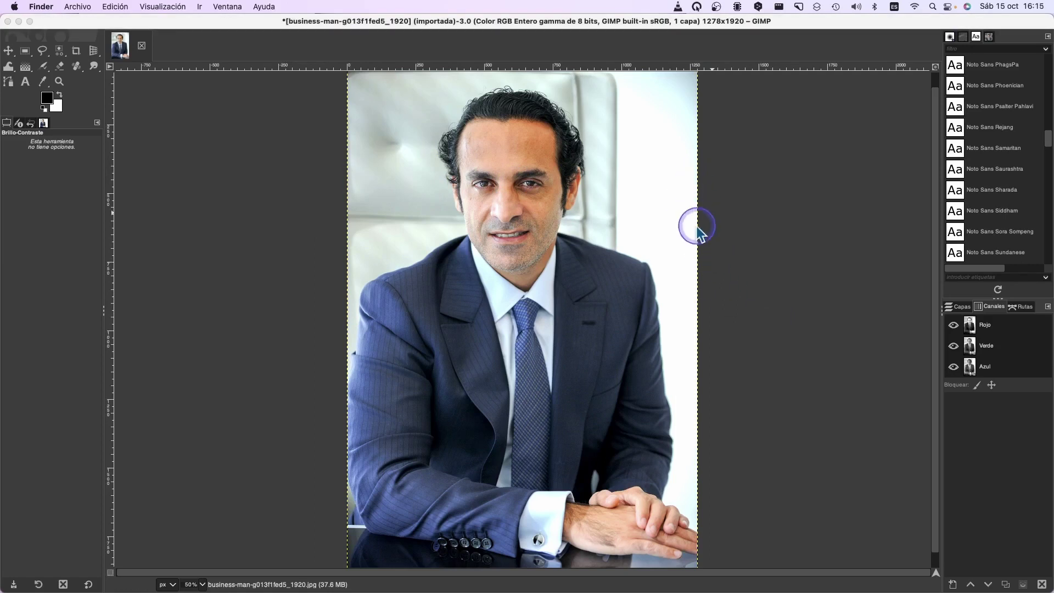
# Step: Apply the Noise Reduction filter at strength 4 to the portrait
pyautogui.rightClick(686, 194)
pyautogui.moveTo(711, 298)
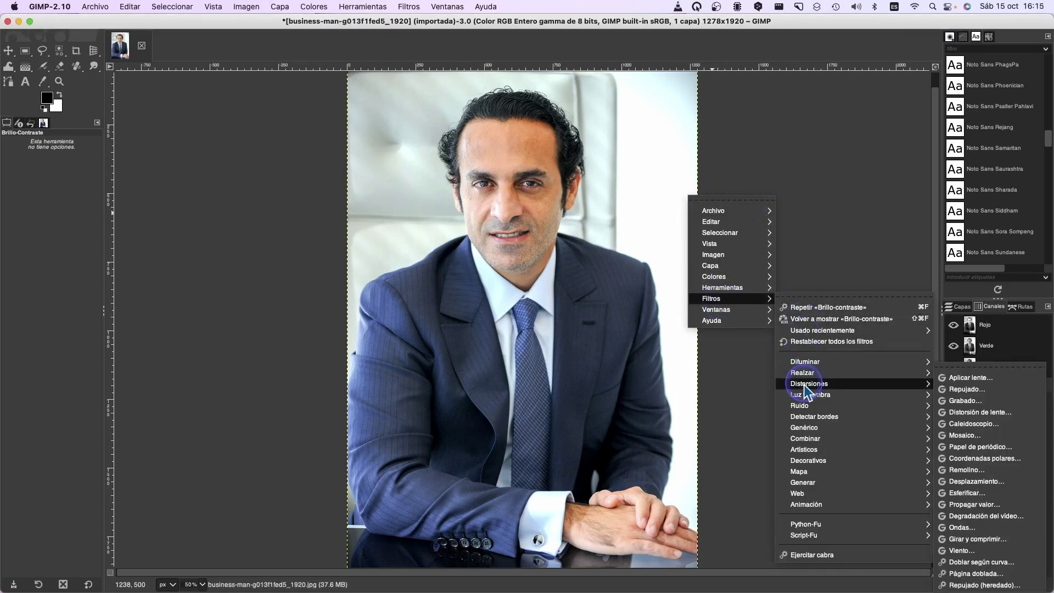
pyautogui.moveTo(802, 372)
pyautogui.click(915, 153)
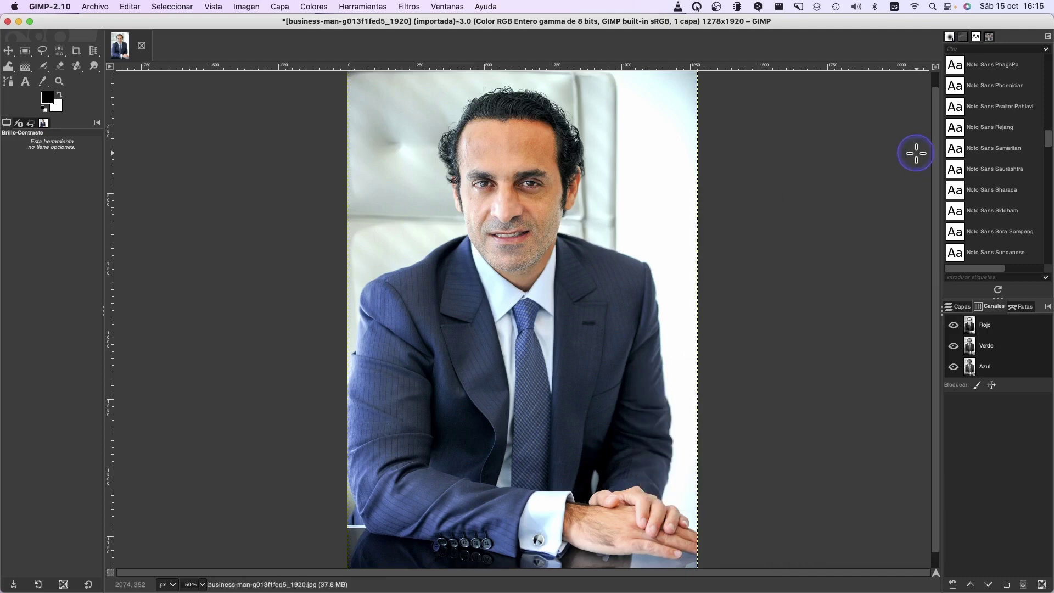
pyautogui.click(739, 322)
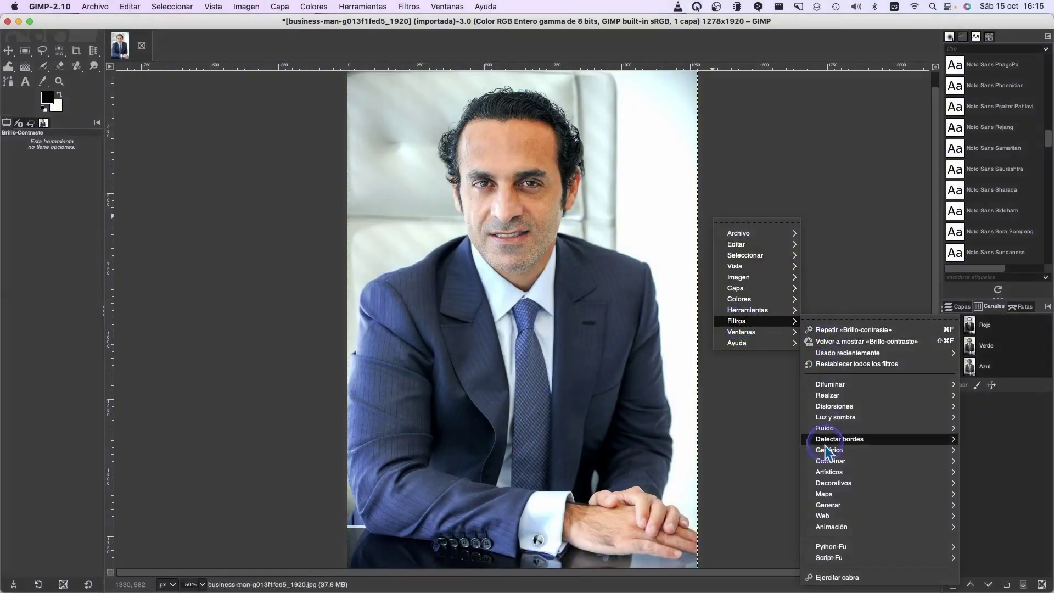
pyautogui.click(699, 438)
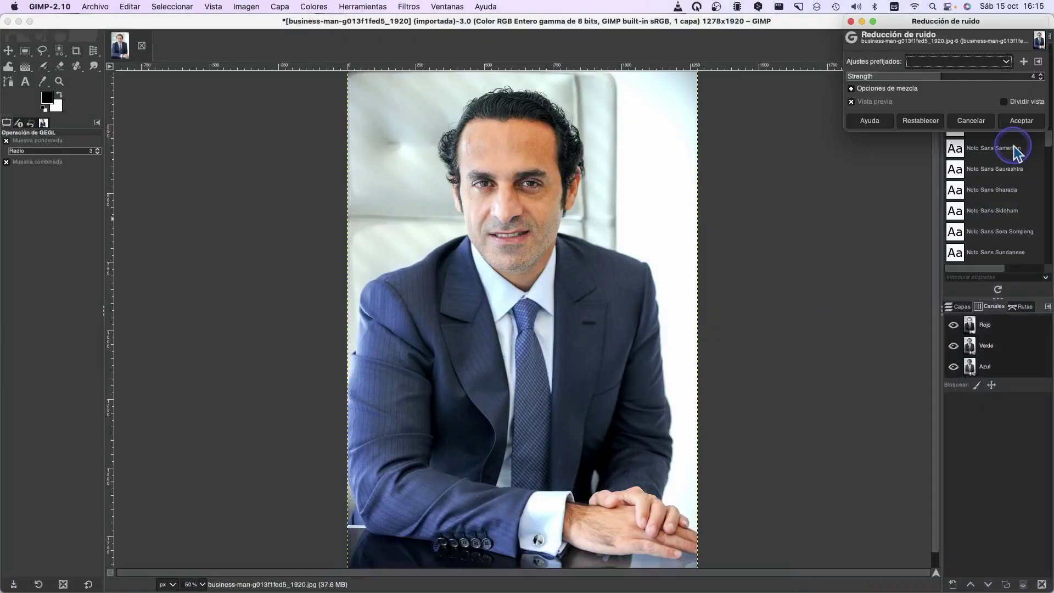
pyautogui.rightClick(697, 230)
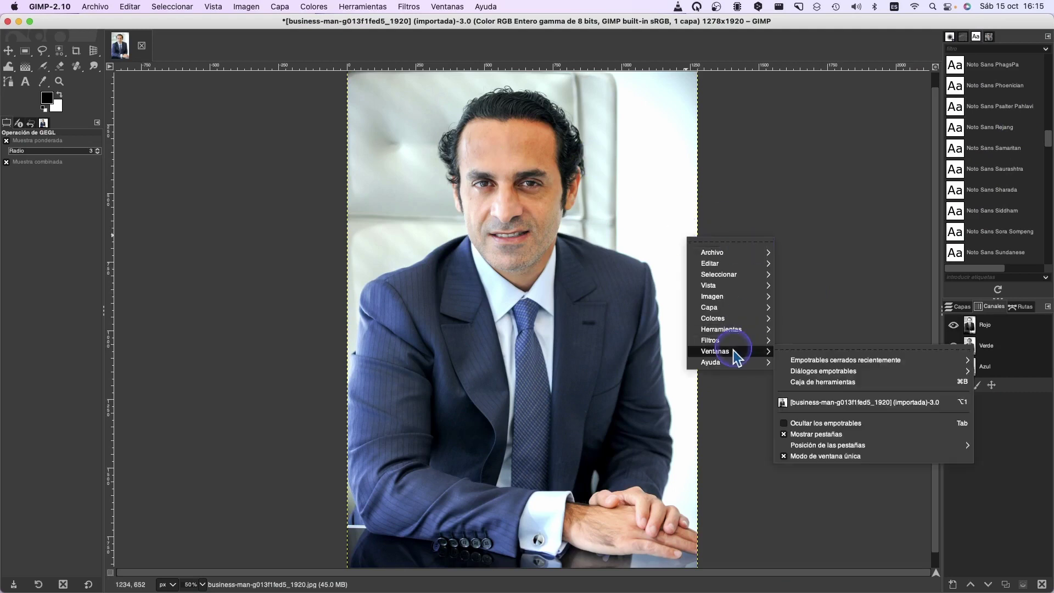
pyautogui.click(730, 341)
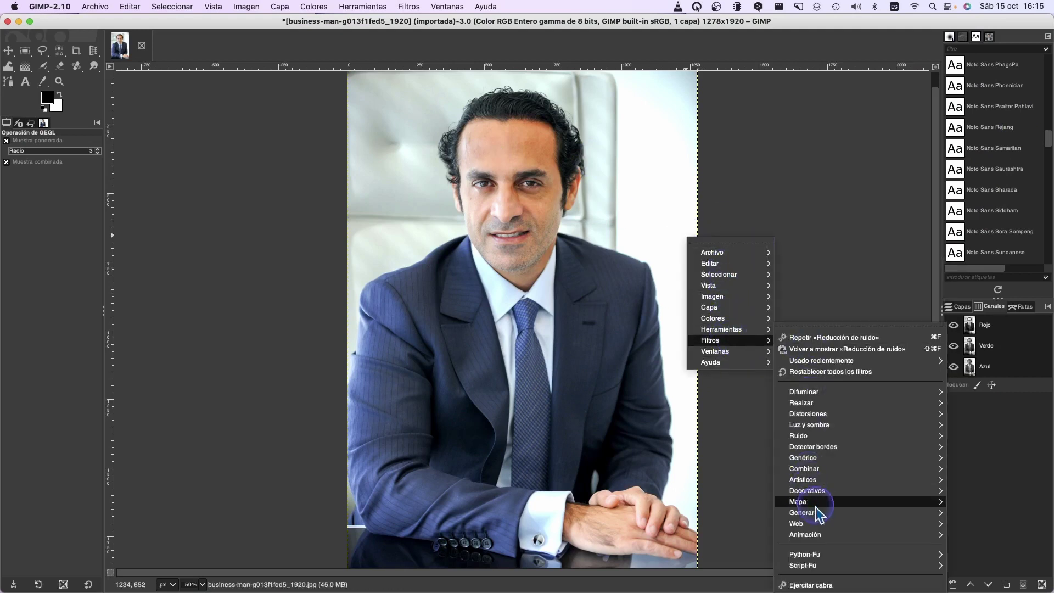
pyautogui.click(841, 276)
pyautogui.click(95, 7)
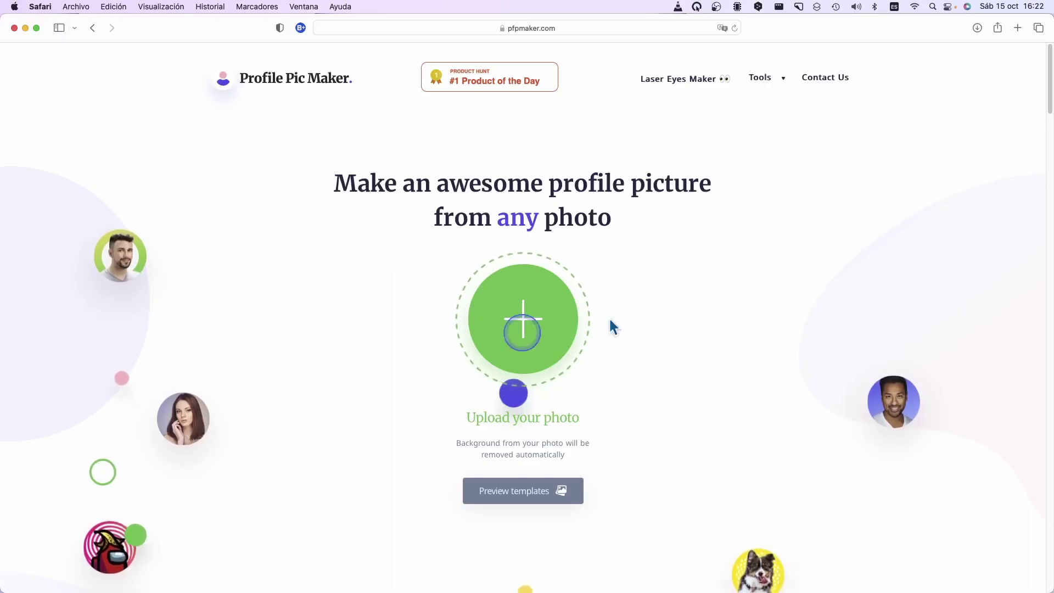
# Step: Compare the original JPG and edited PNG in Preview, then upload the PNG to pfpmaker.com
pyautogui.press('super+Tab')
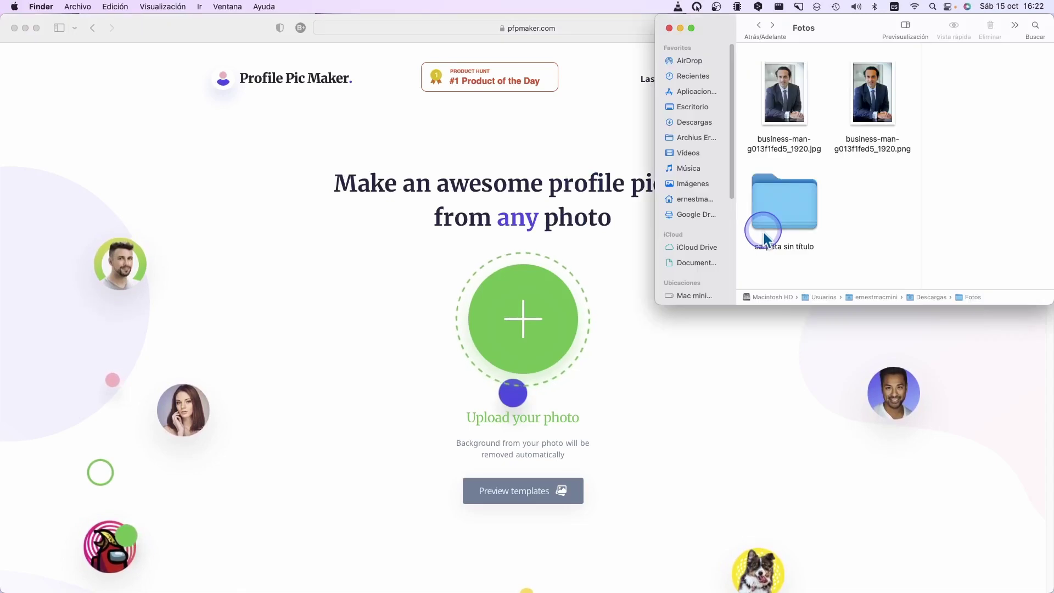
pyautogui.doubleClick(800, 117)
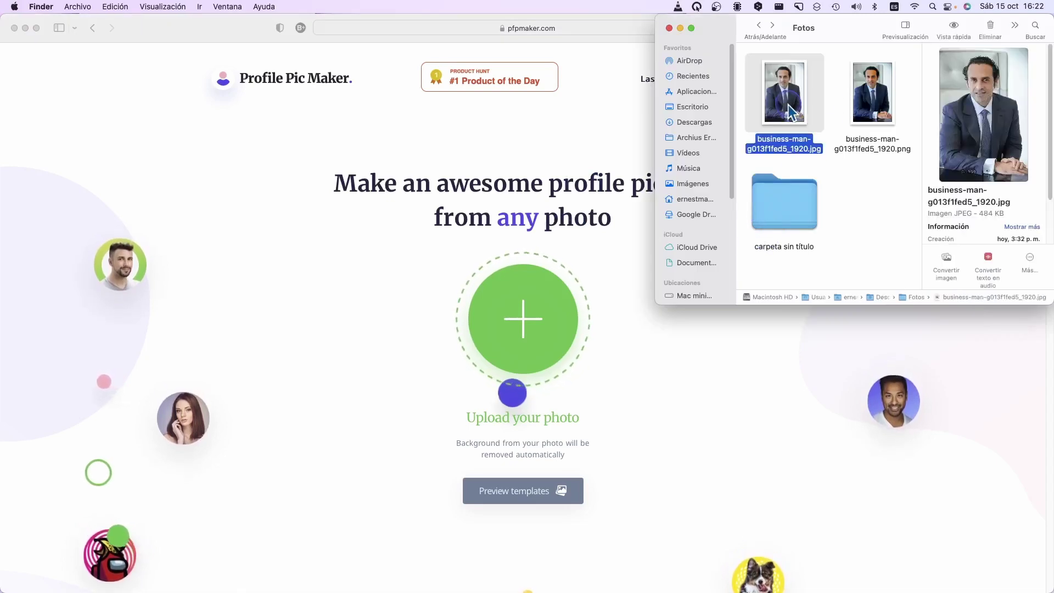
pyautogui.doubleClick(870, 109)
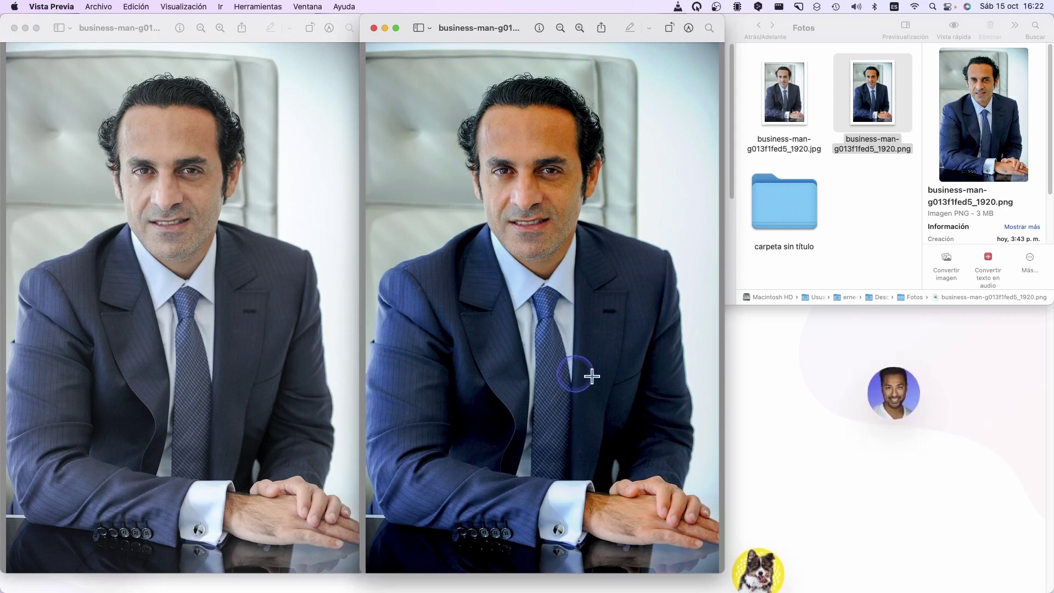
pyautogui.press('cmd+q')
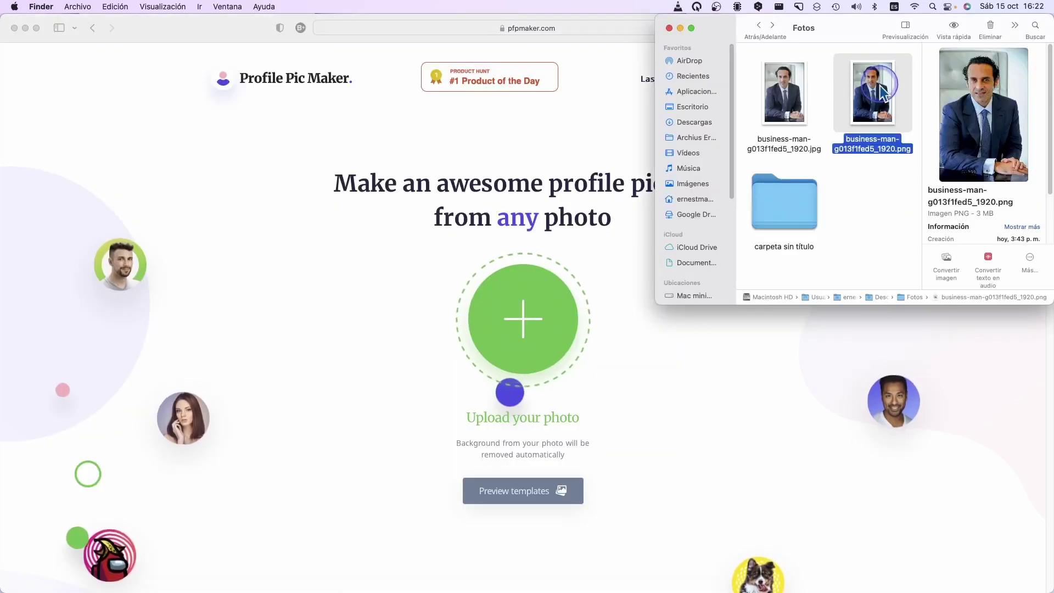
pyautogui.moveTo(881, 91)
pyautogui.mouseDown()
pyautogui.moveTo(543, 313)
pyautogui.moveTo(517, 239)
pyautogui.mouseUp()
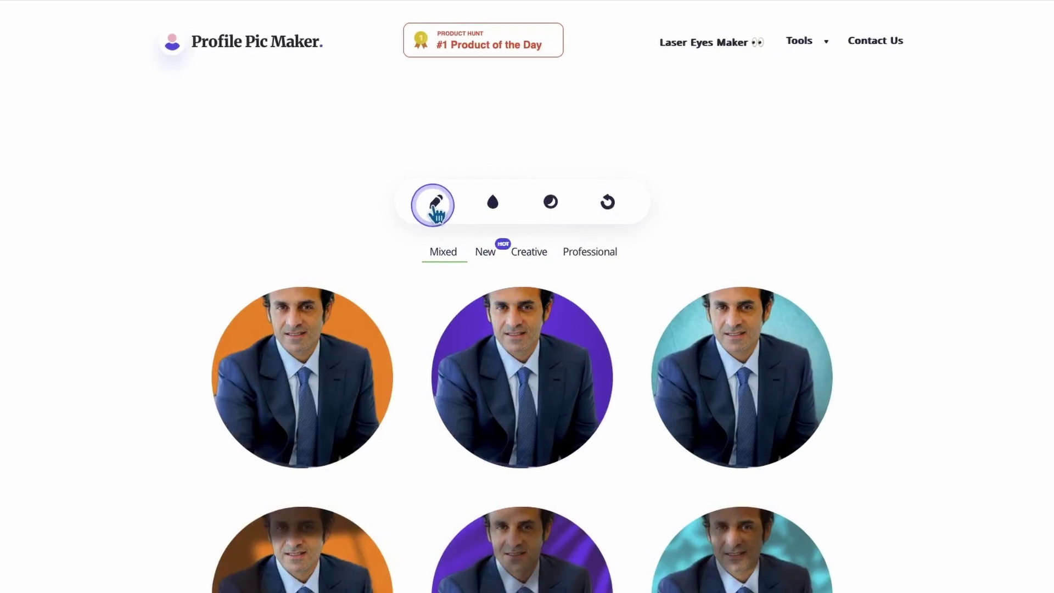
# Step: Enlarge and re-centre the portrait in the crop circle to show more upper body, then save
pyautogui.click(439, 205)
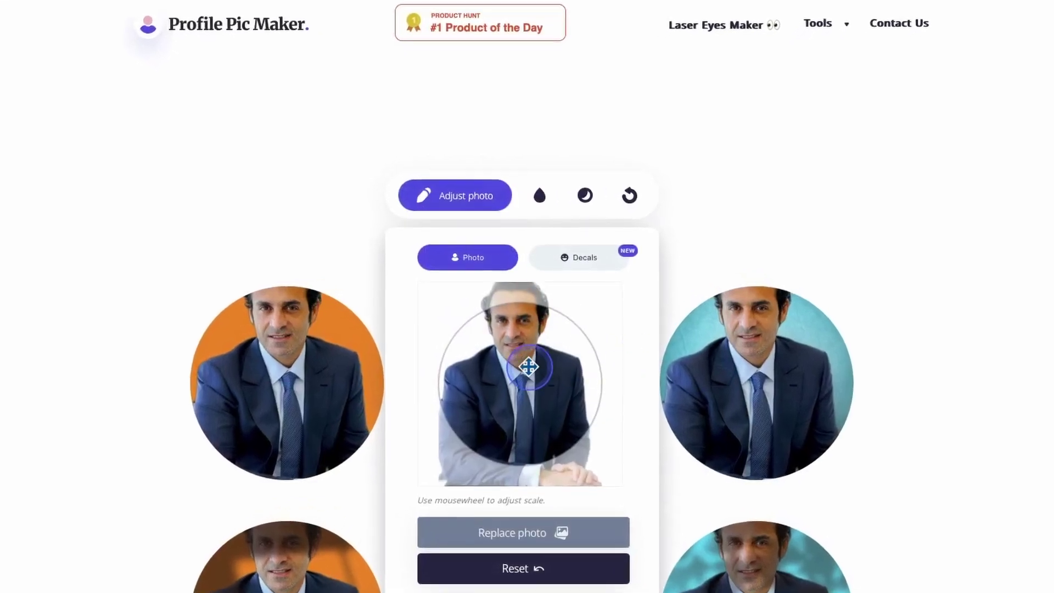
pyautogui.scroll(-3, 528, 369)
pyautogui.scroll(-3, 700, 224)
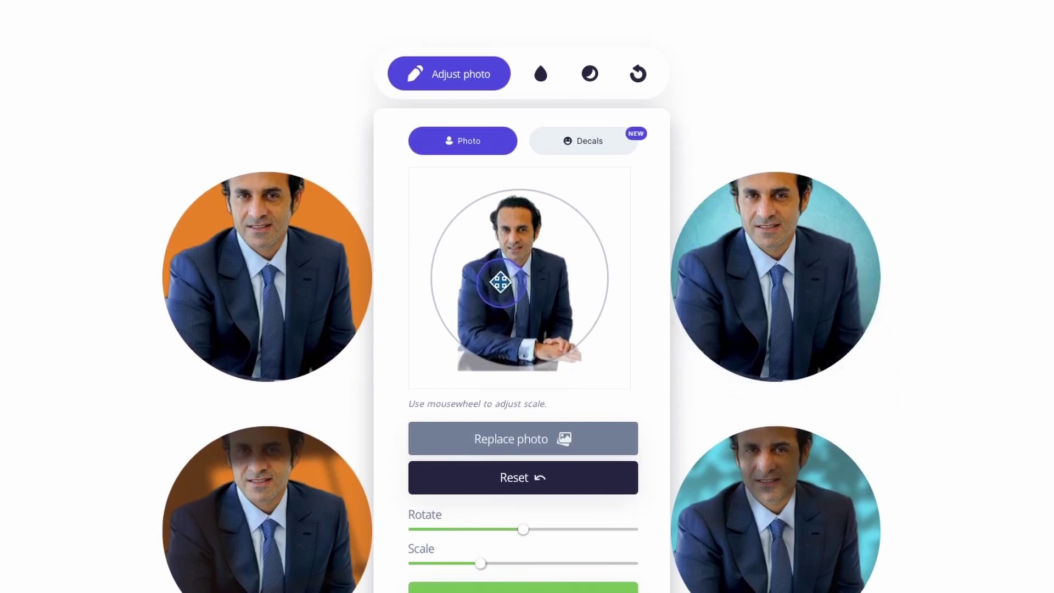
pyautogui.scroll(-2, 500, 282)
pyautogui.moveTo(500, 282)
pyautogui.mouseDown()
pyautogui.moveTo(473, 313)
pyautogui.moveTo(497, 302)
pyautogui.moveTo(501, 313)
pyautogui.mouseUp()
pyautogui.scroll(2, 470, 312)
pyautogui.scroll(2, 477, 301)
pyautogui.scroll(2, 499, 305)
pyautogui.scroll(-2, 501, 313)
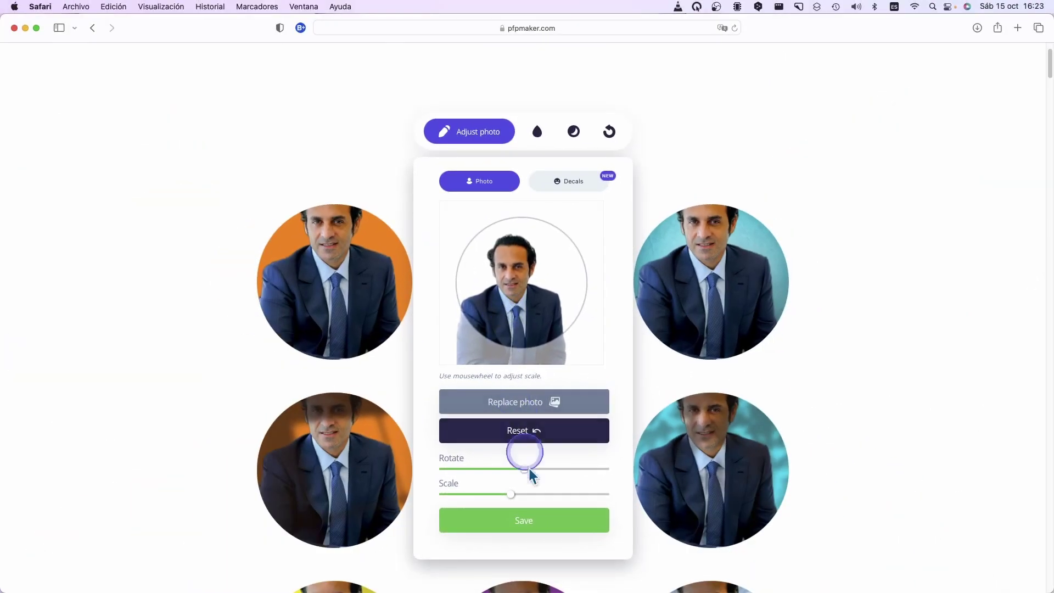
pyautogui.click(520, 525)
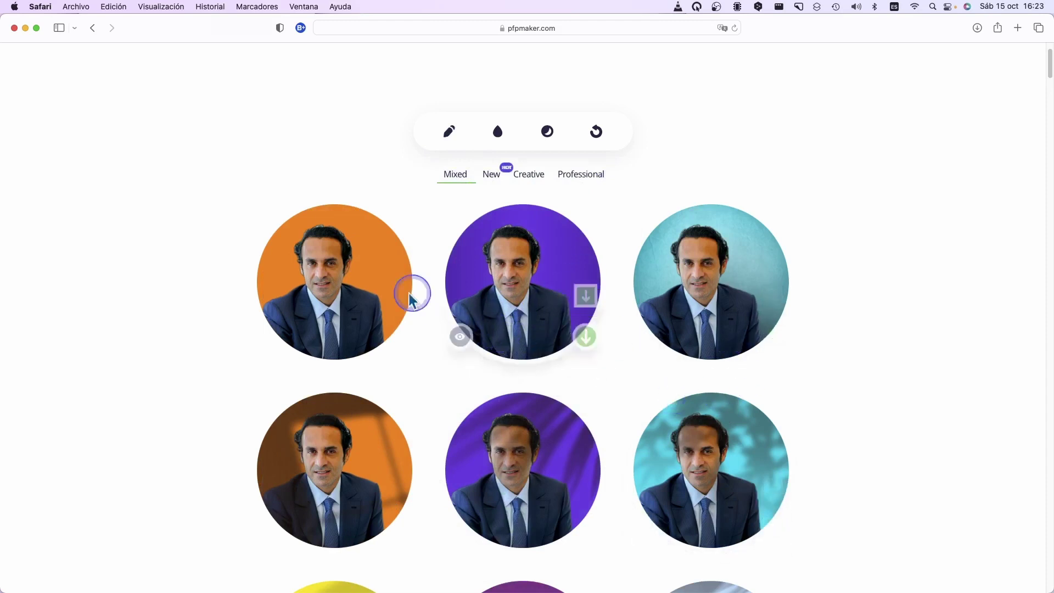
# Step: Try red, gradient and abstract backgrounds, settling on the blue-teal abstract one for every circle
pyautogui.click(497, 133)
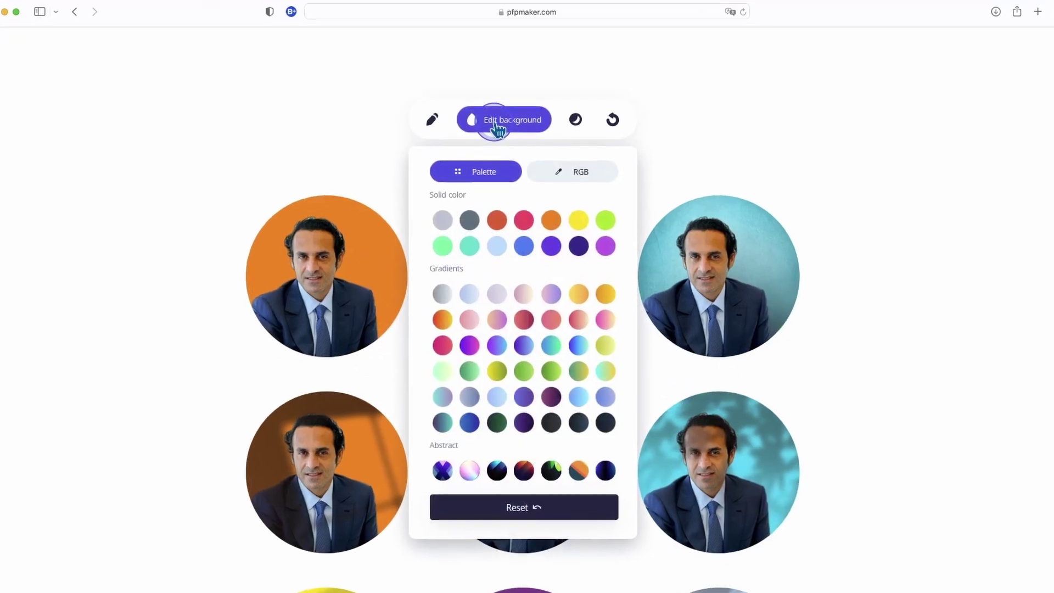
pyautogui.click(524, 213)
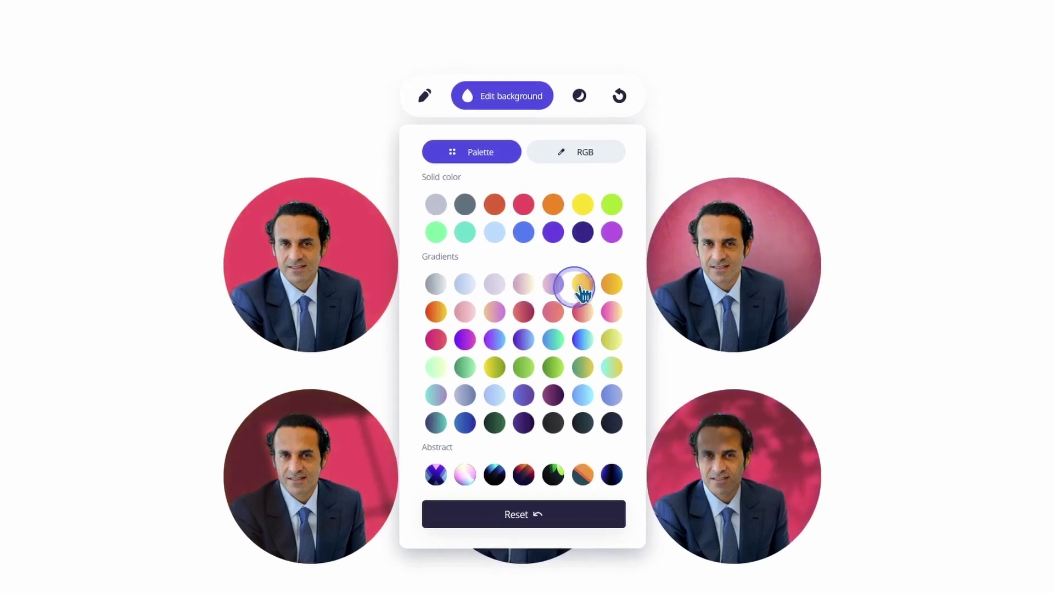
pyautogui.click(559, 284)
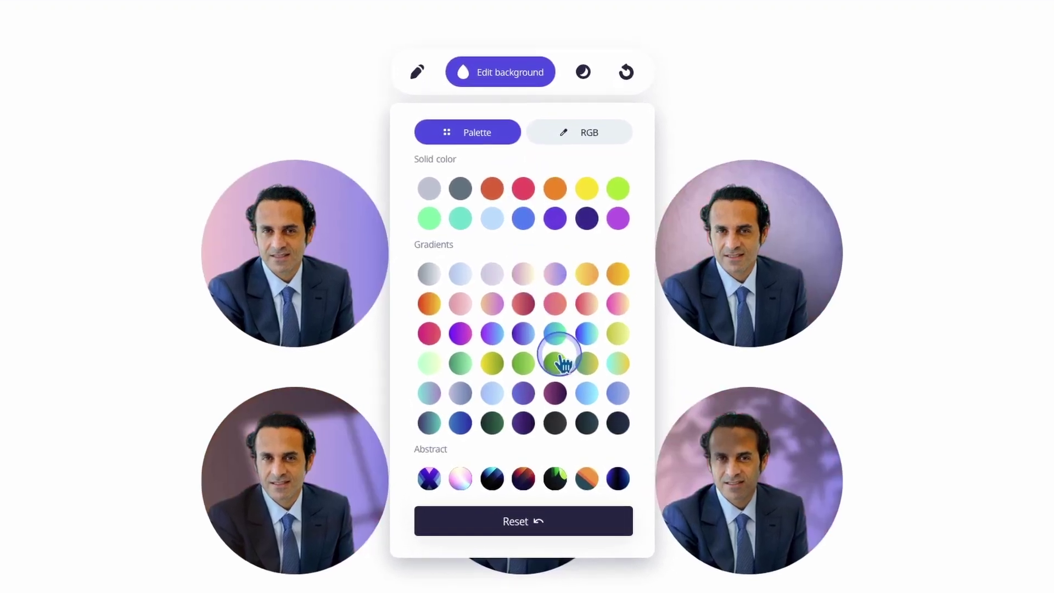
pyautogui.click(433, 394)
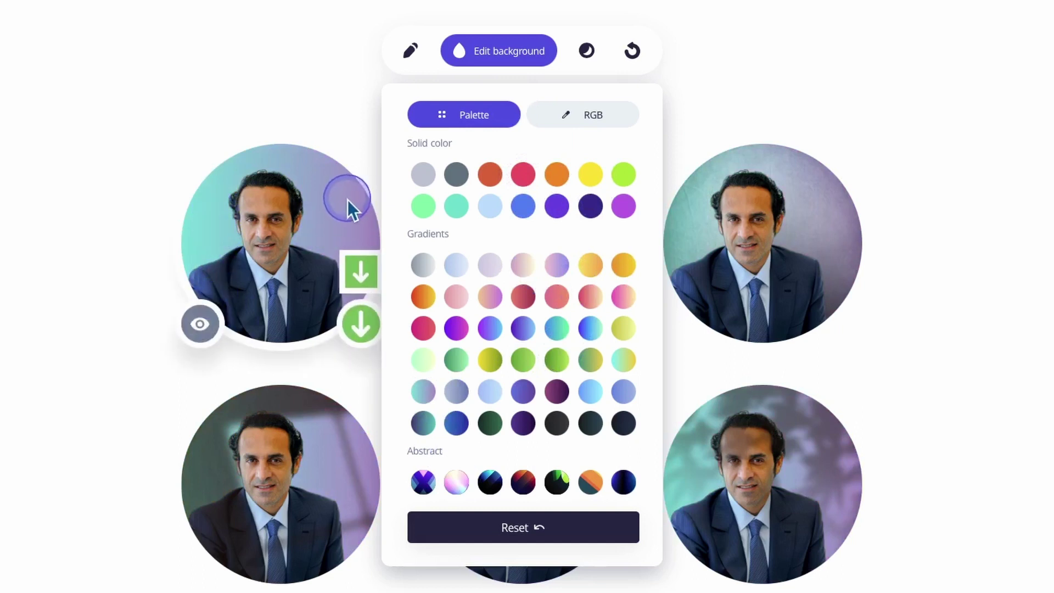
pyautogui.click(522, 484)
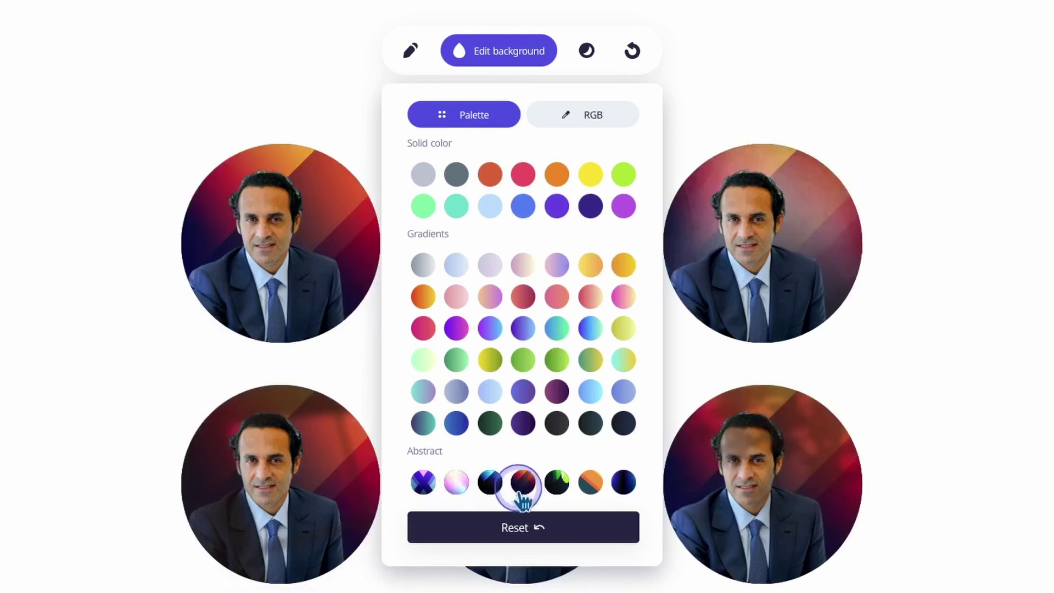
pyautogui.click(491, 485)
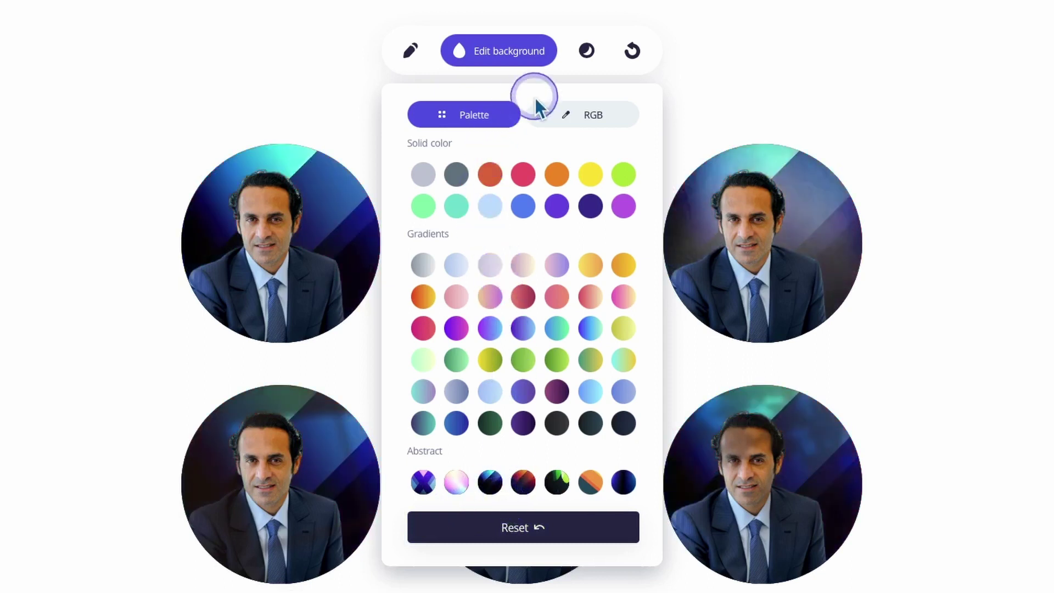
pyautogui.click(580, 57)
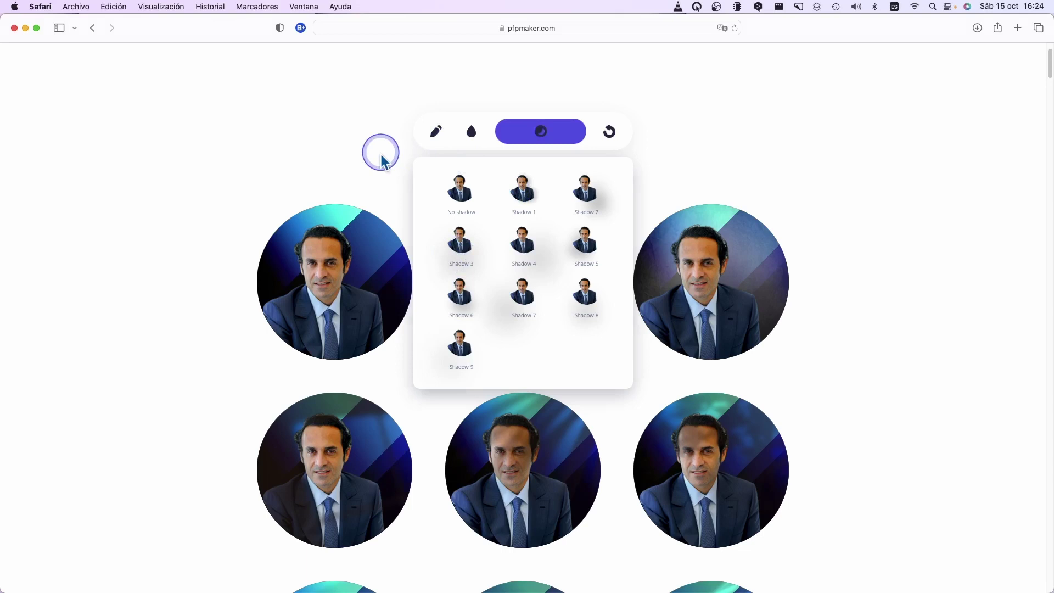
# Step: Close the shadow options and browse the New collection of portrait styles
pyautogui.click(382, 161)
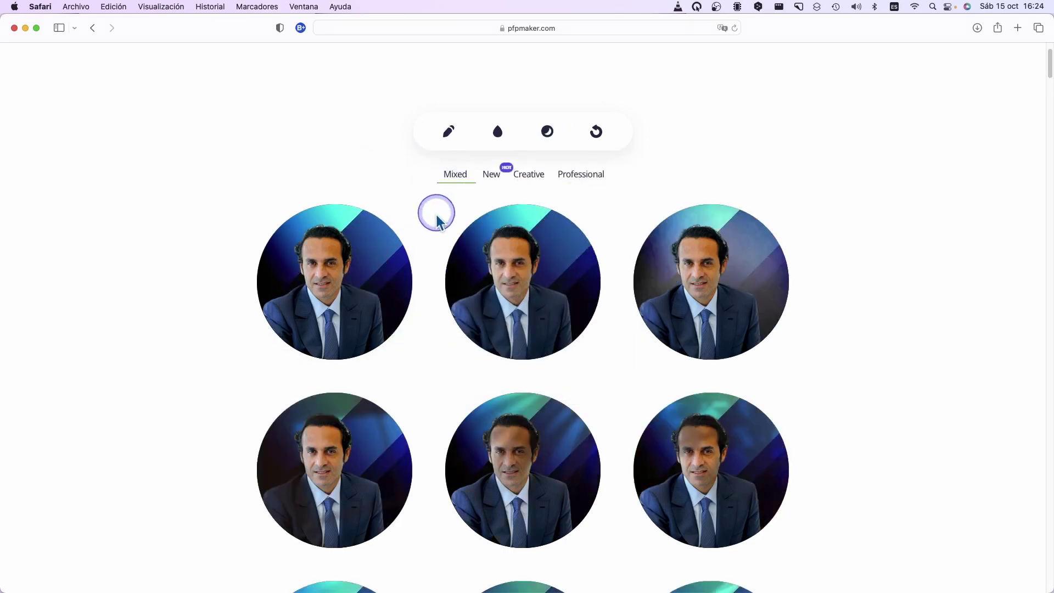
pyautogui.scroll(-5, 437, 221)
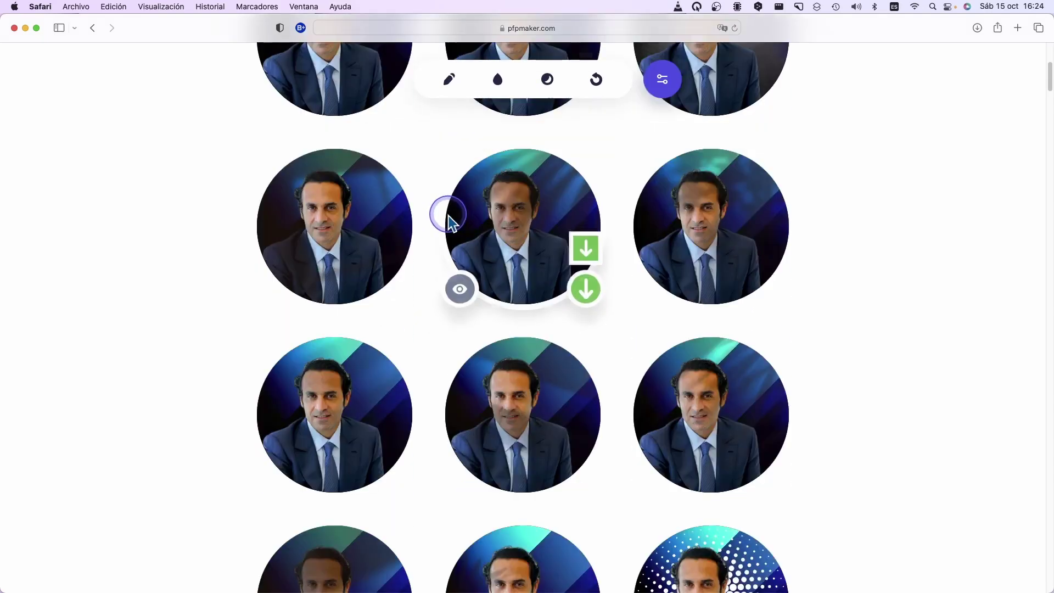
pyautogui.scroll(5, 450, 220)
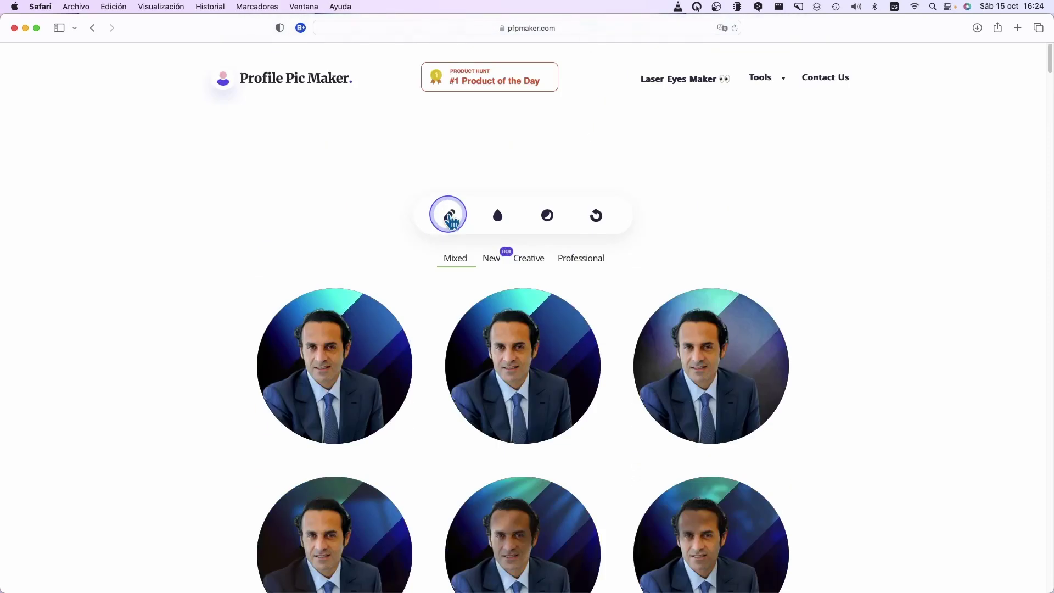
pyautogui.click(490, 262)
pyautogui.scroll(-3, 443, 305)
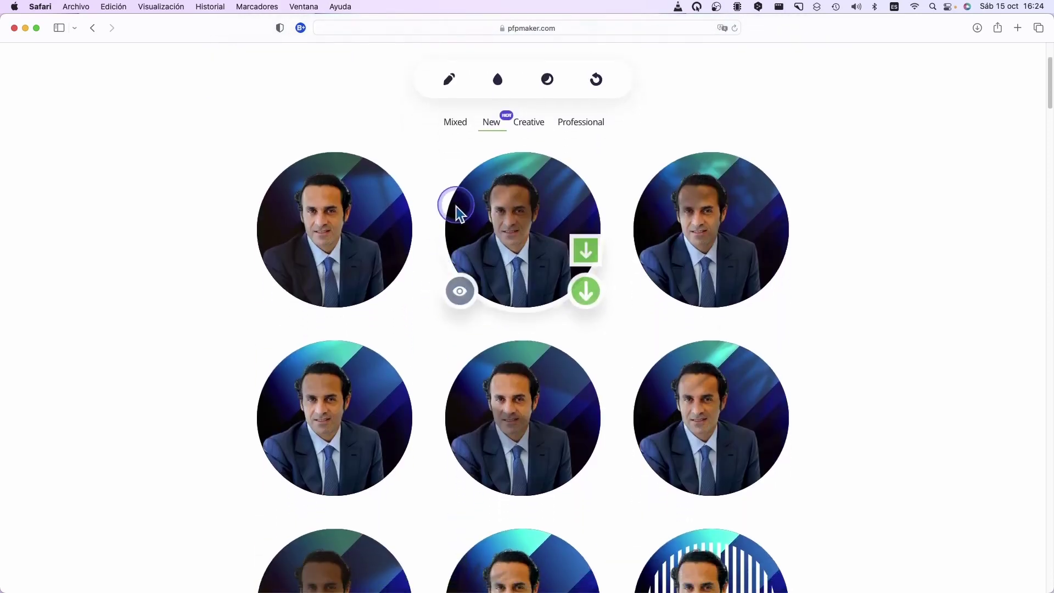
pyautogui.moveTo(522, 417)
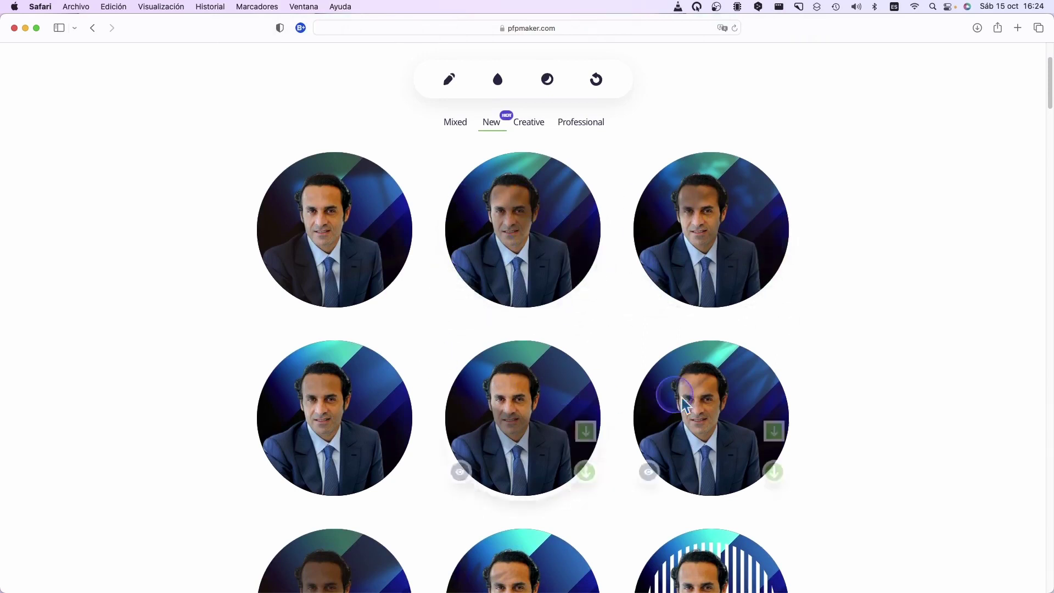
# Step: Look through the Creative styles, then switch to the Professional collection
pyautogui.click(529, 124)
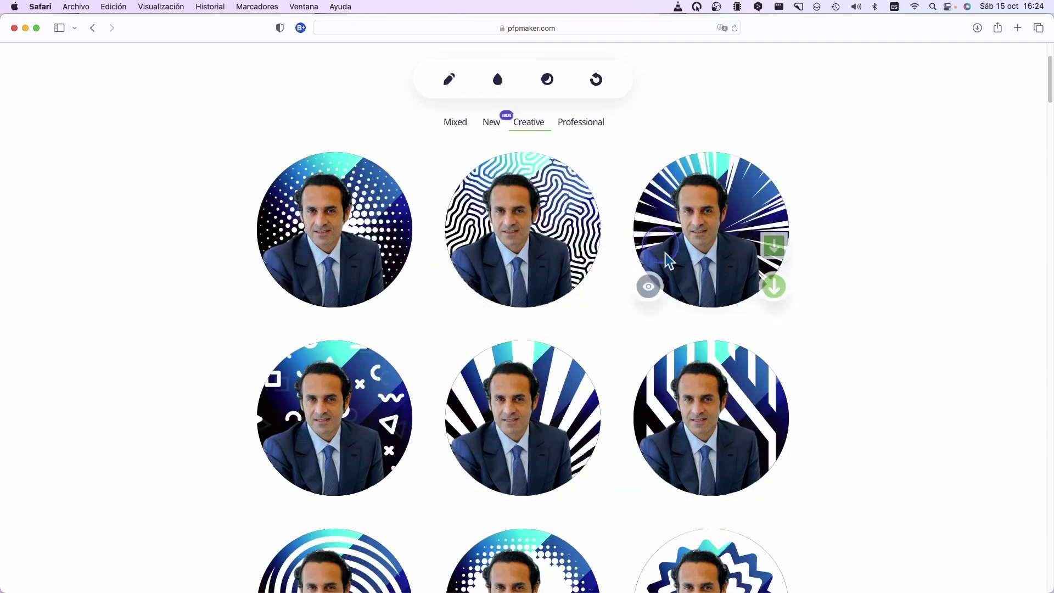
pyautogui.scroll(-3, 668, 264)
pyautogui.scroll(-4, 670, 268)
pyautogui.scroll(-3, 670, 269)
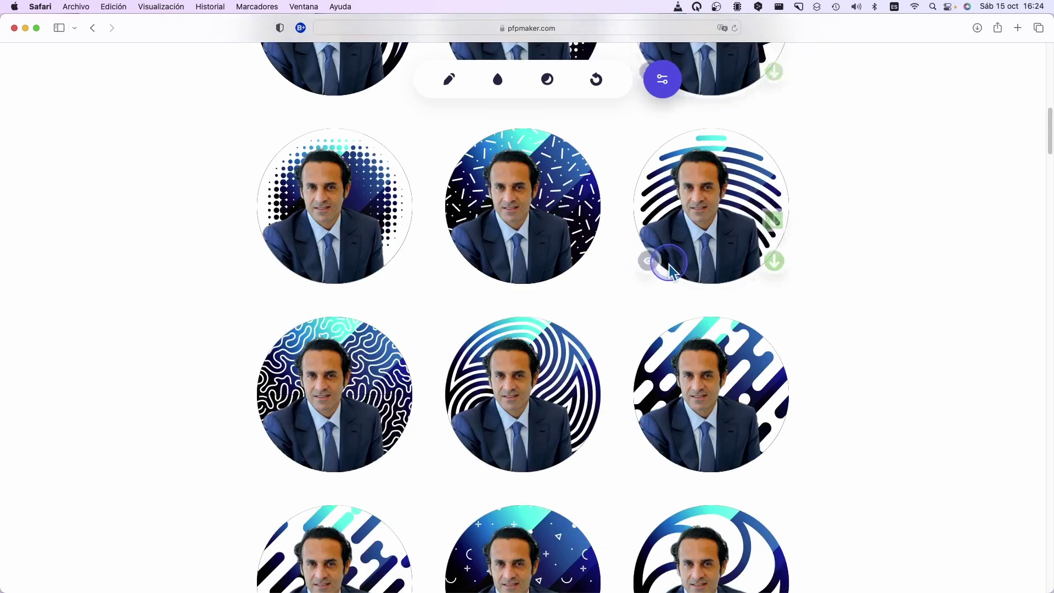
pyautogui.scroll(7, 669, 269)
pyautogui.scroll(8, 670, 269)
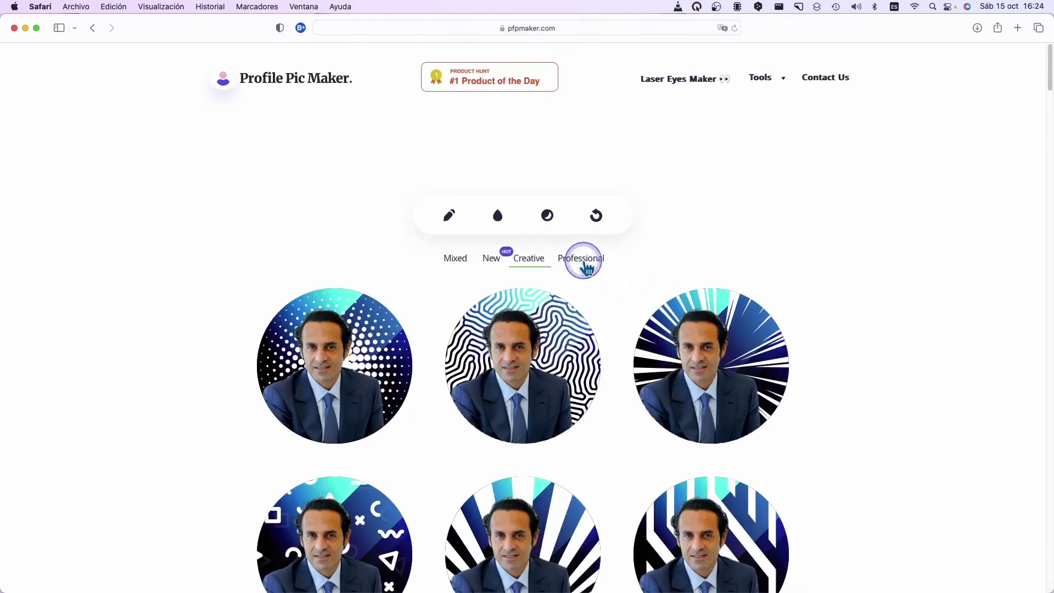
pyautogui.click(586, 267)
pyautogui.scroll(-1, 606, 285)
pyautogui.scroll(-2, 659, 373)
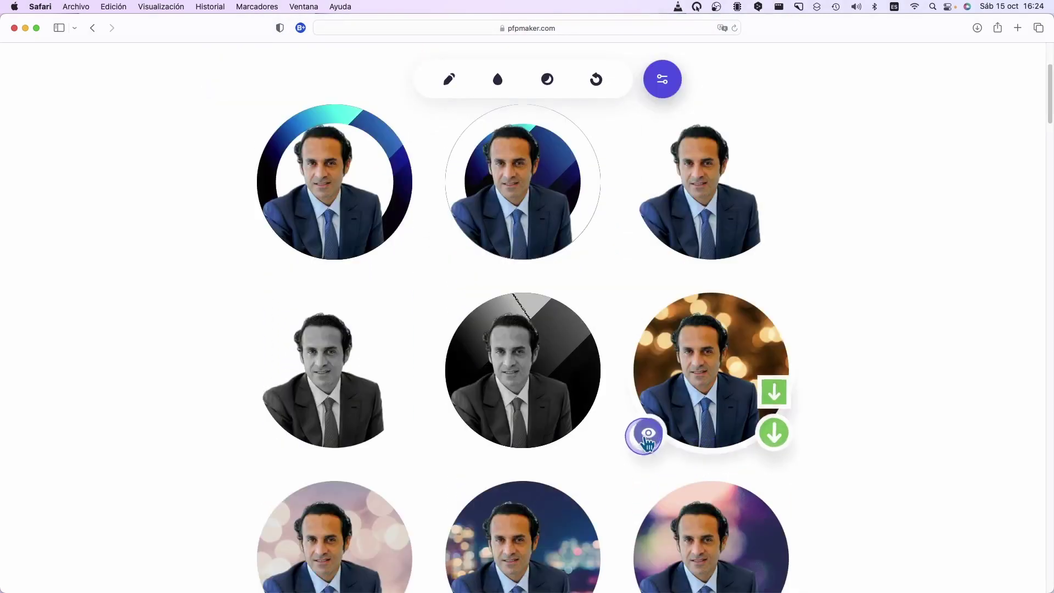
# Step: Preview the golden-bokeh portrait with matching banners, then download that design
pyautogui.click(649, 434)
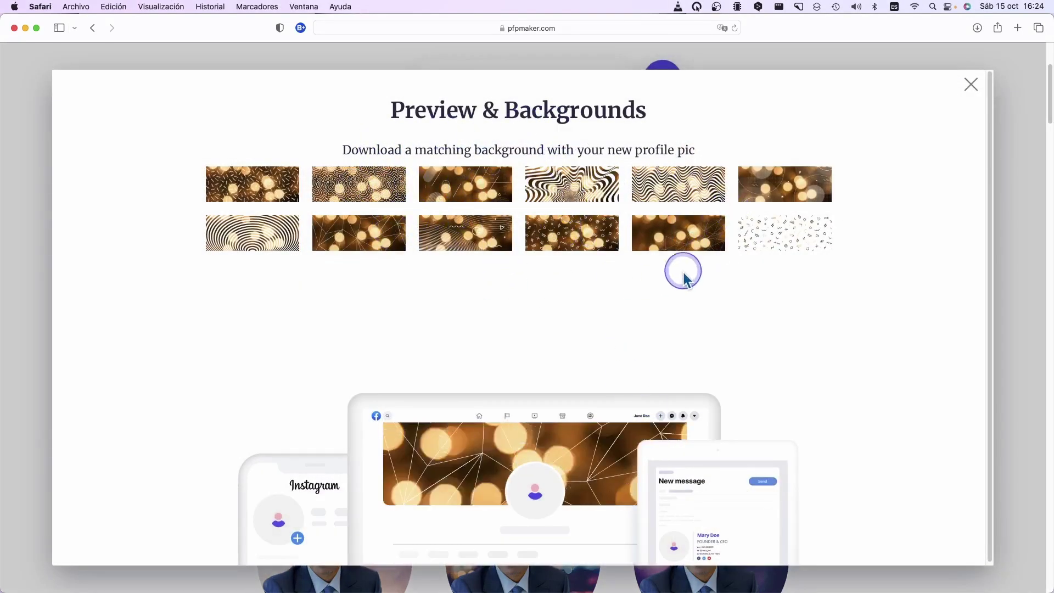
pyautogui.click(968, 88)
pyautogui.scroll(-2, 608, 291)
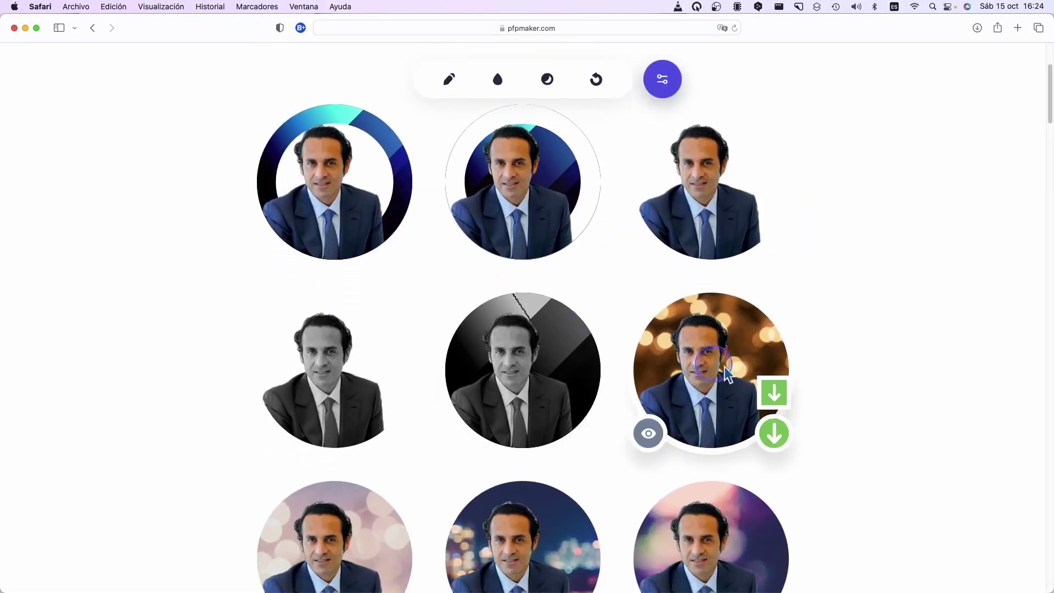
pyautogui.click(773, 393)
pyautogui.scroll(3, 784, 104)
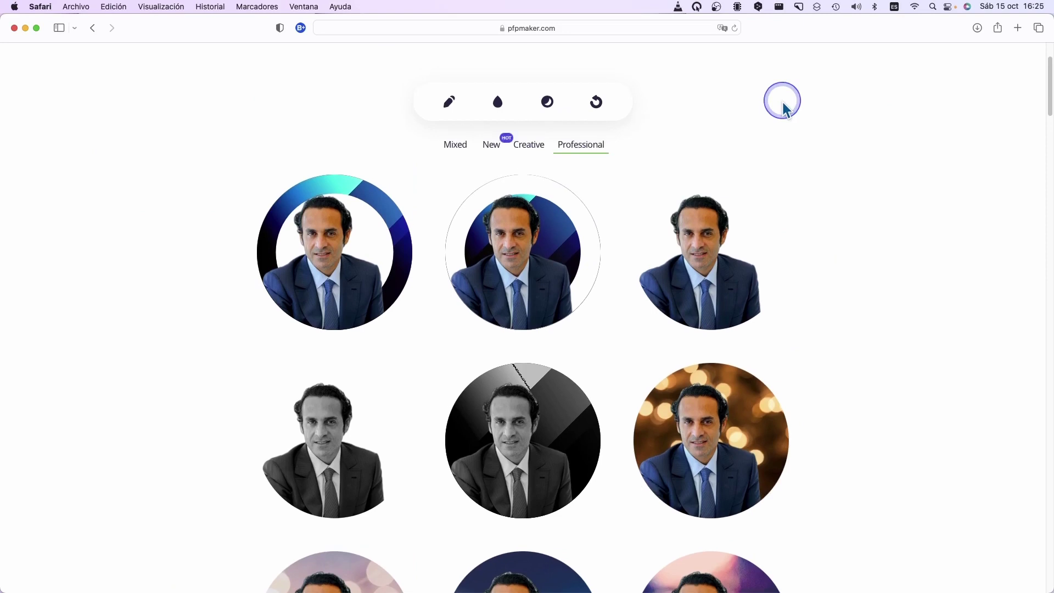
# Step: Browse the Emoji PFP Maker page from Tools, then reopen the Tools list
pyautogui.scroll(2, 784, 104)
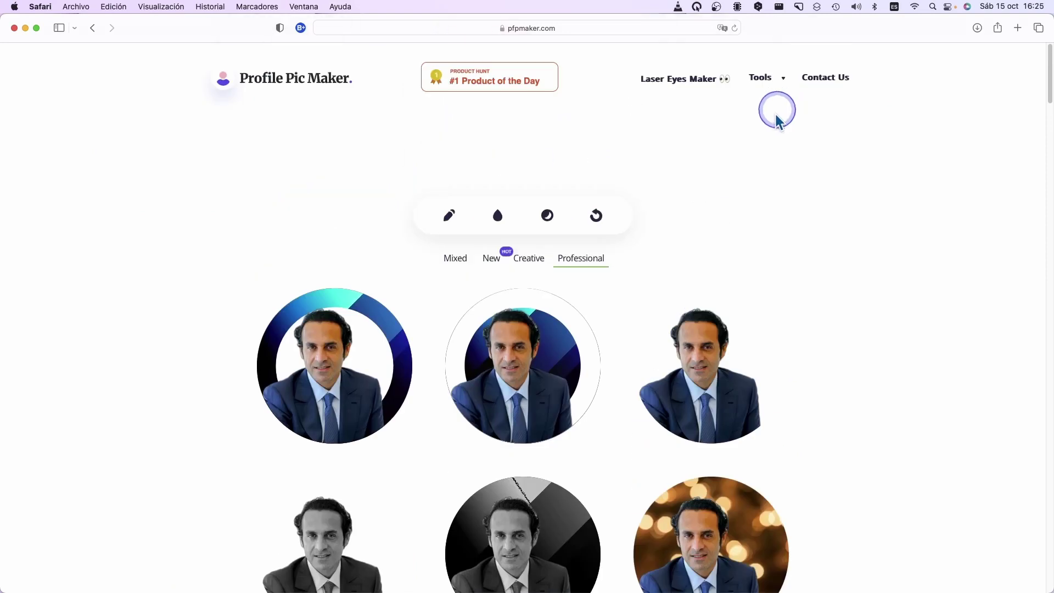
pyautogui.click(765, 90)
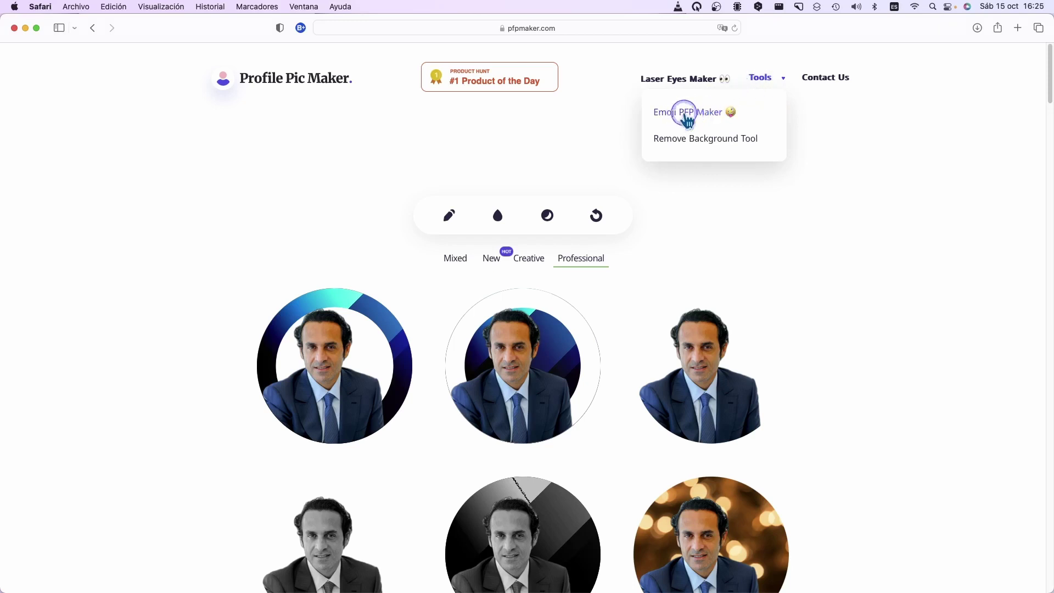
pyautogui.click(687, 113)
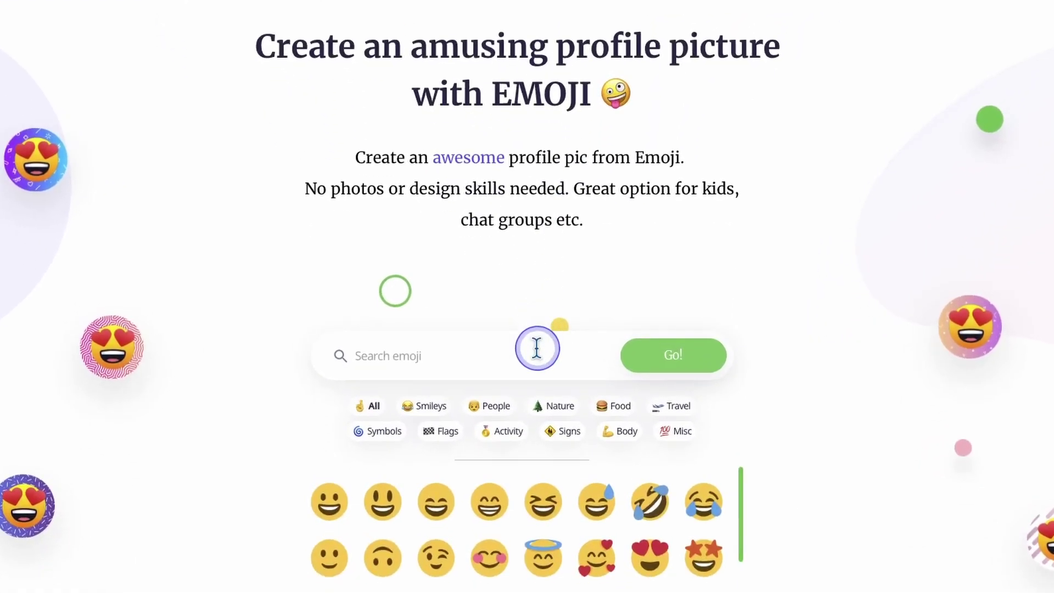
pyautogui.scroll(-2, 540, 473)
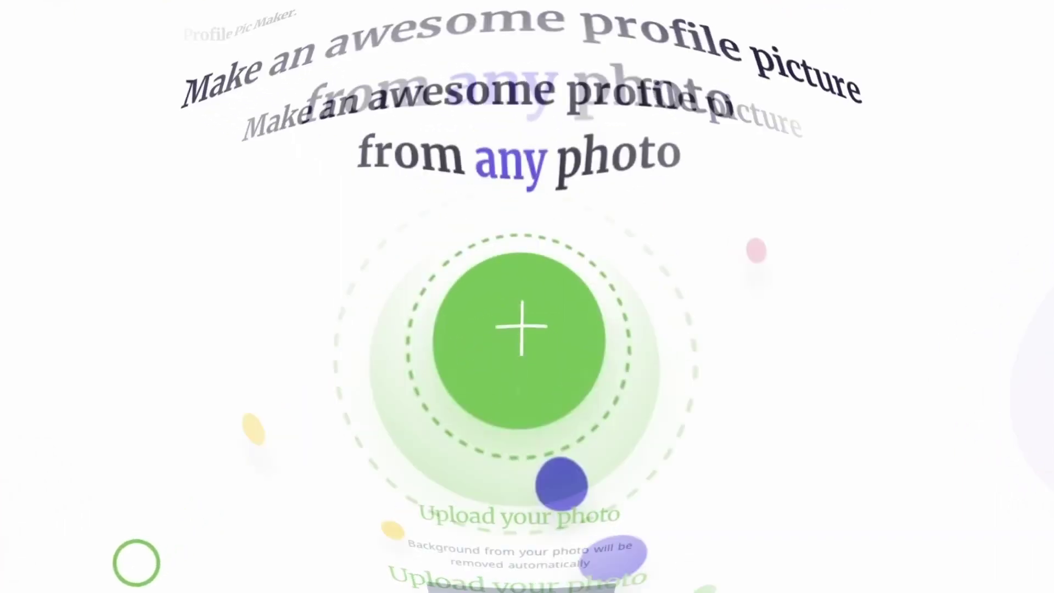
pyautogui.click(760, 78)
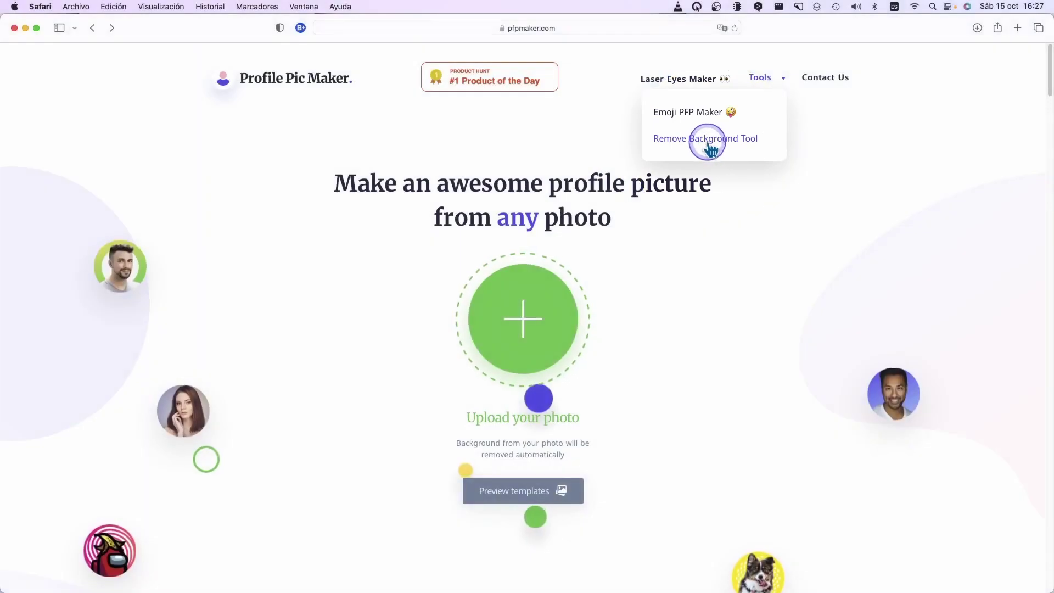
# Step: Go to the Remove Background Tool and drag profile-pic-2.png from Finder toward its upload area
pyautogui.click(707, 140)
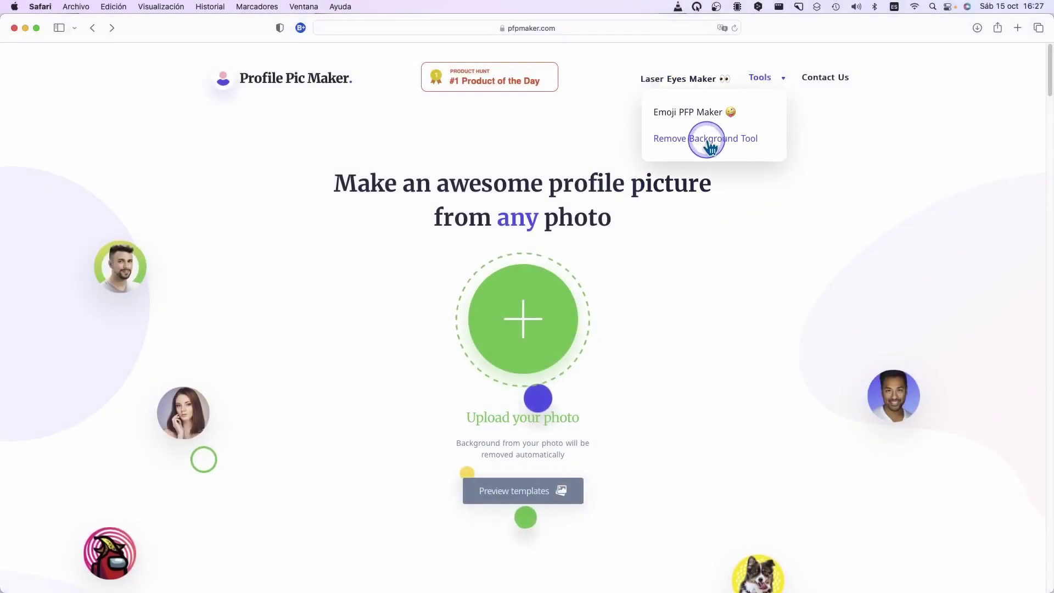
pyautogui.scroll(-1, 840, 189)
pyautogui.press('super+Tab')
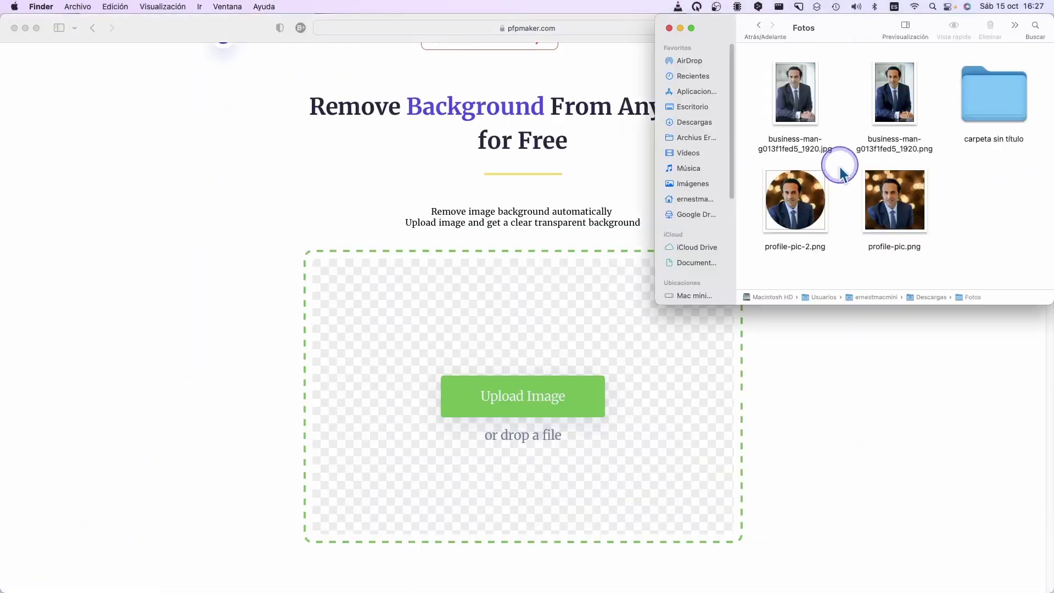
pyautogui.moveTo(794, 200); pyautogui.dragTo(519, 384)
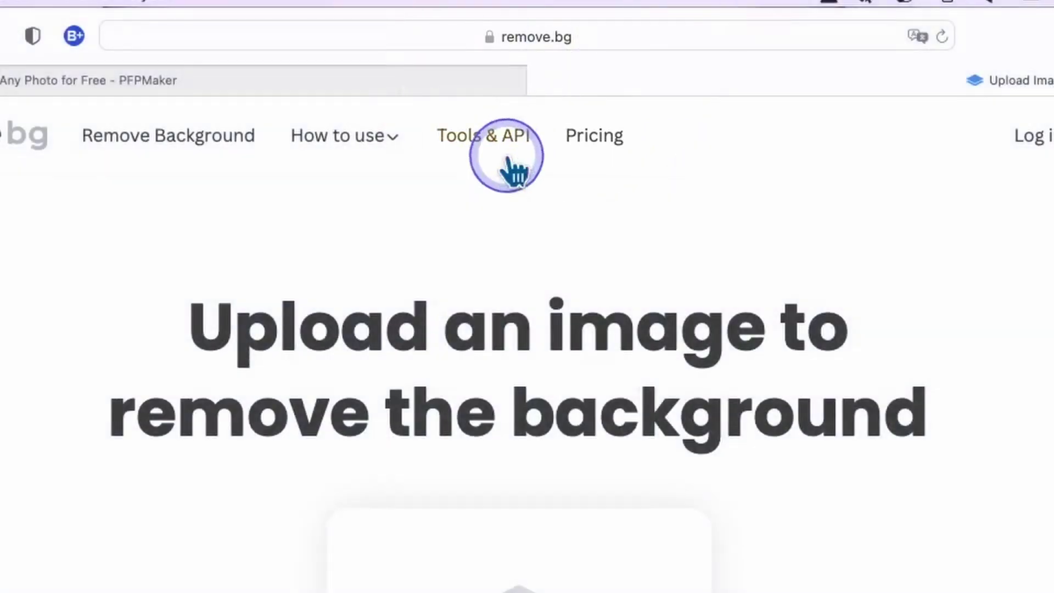
# Step: Drop profile-pic-2.png from Finder onto the remove.bg page to upload it
pyautogui.click(561, 46)
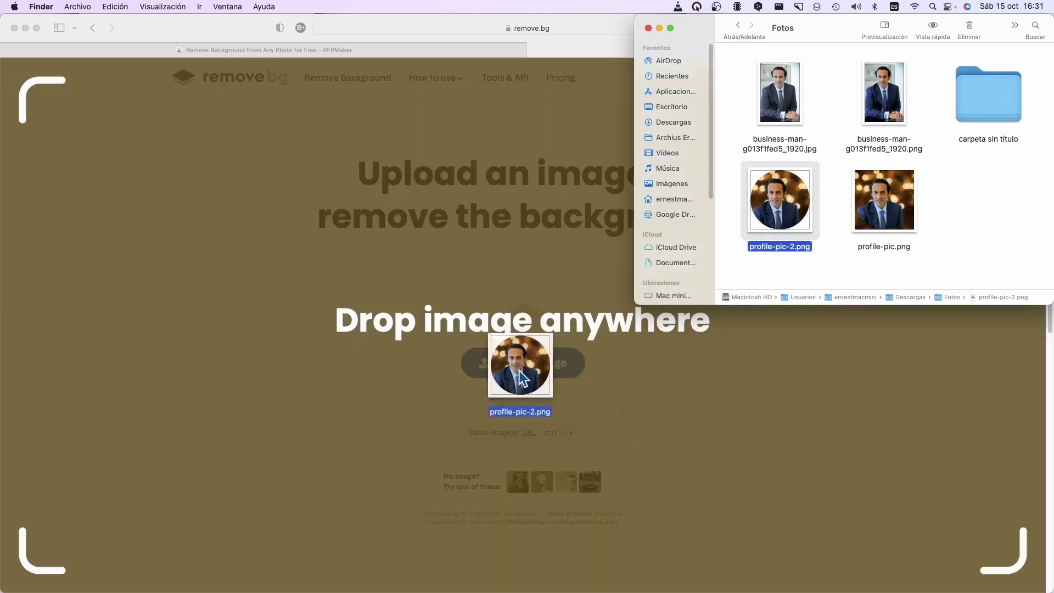
pyautogui.moveTo(740, 255); pyautogui.dragTo(518, 362)
pyautogui.click(566, 340)
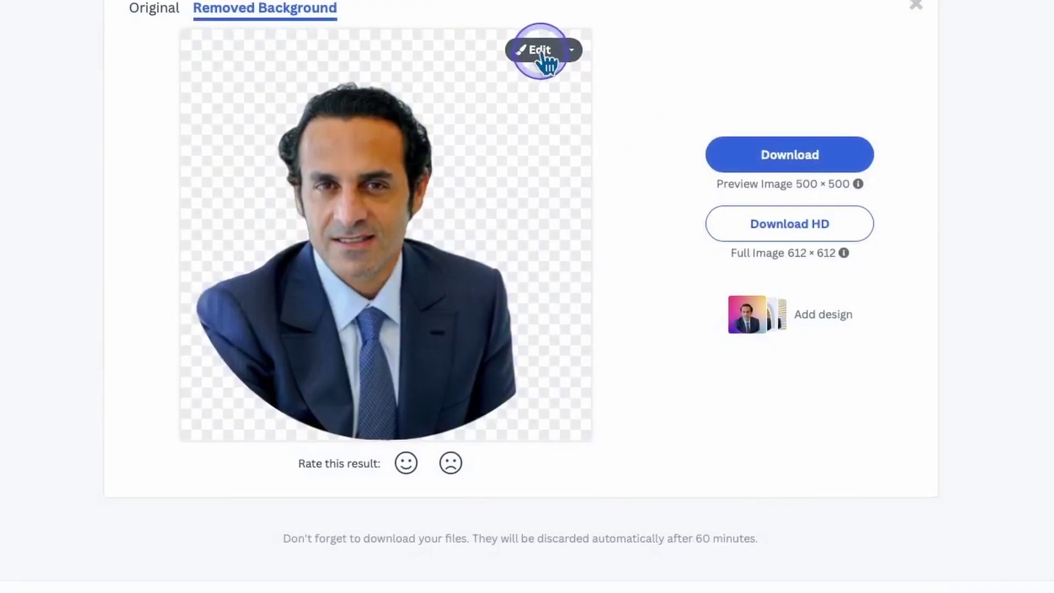
# Step: In the background editor, compare blur options and settle on the fourth, soft vignette Blur thumbnail
pyautogui.click(543, 53)
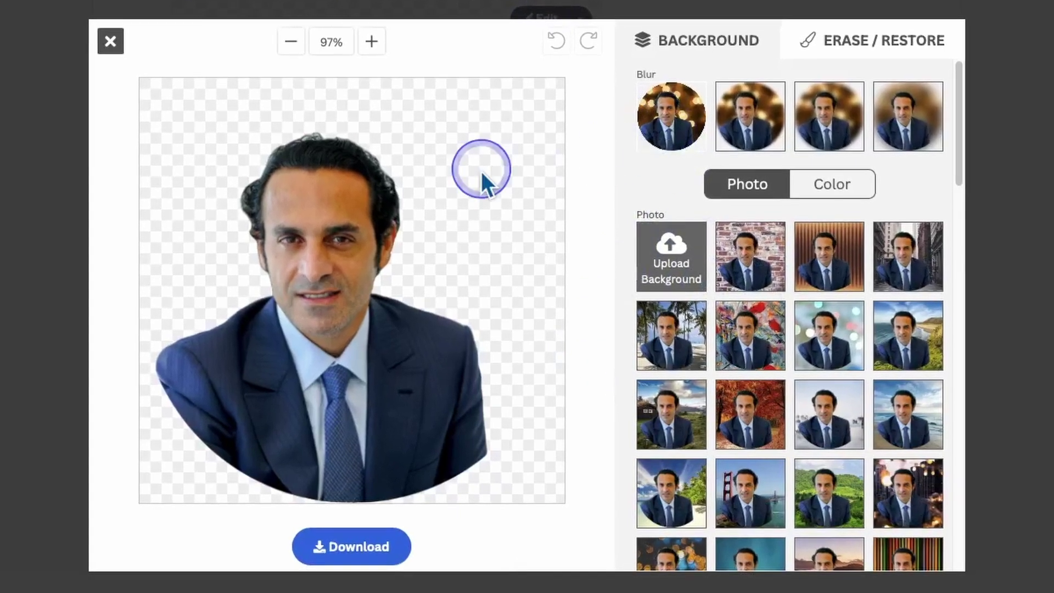
pyautogui.click(905, 118)
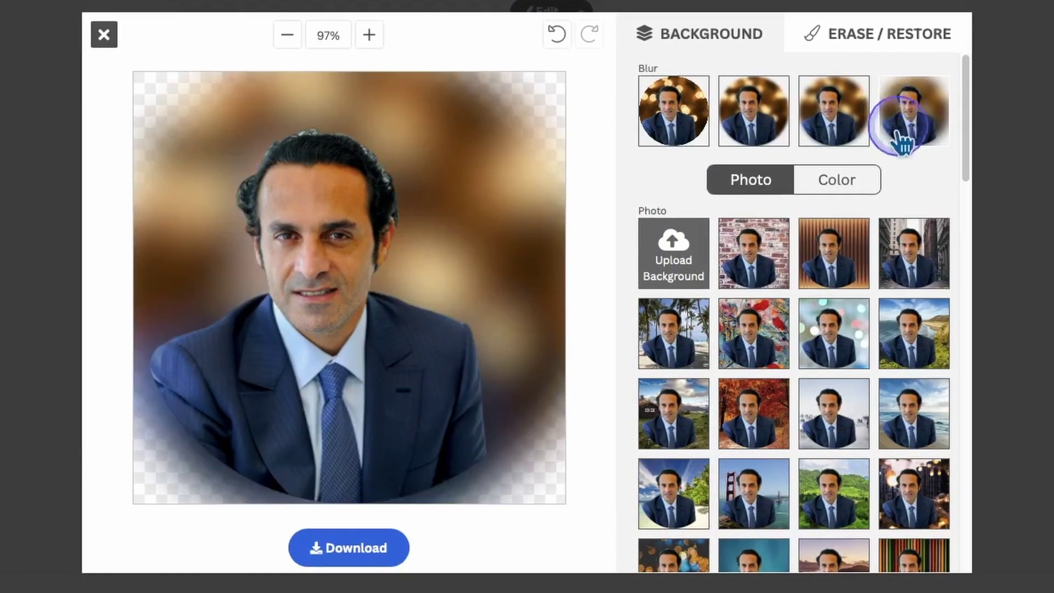
pyautogui.click(680, 113)
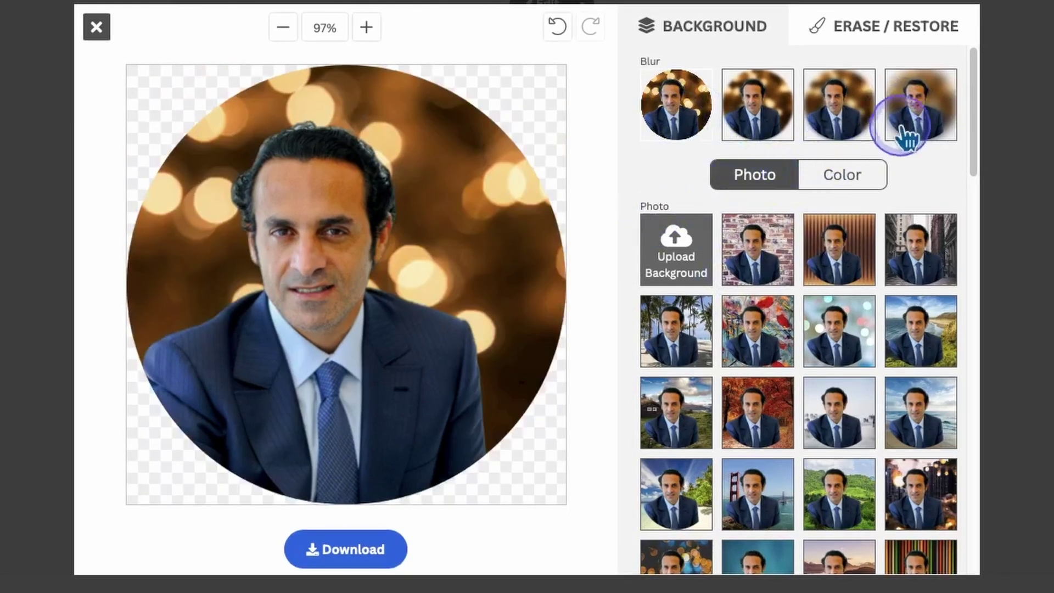
pyautogui.click(902, 124)
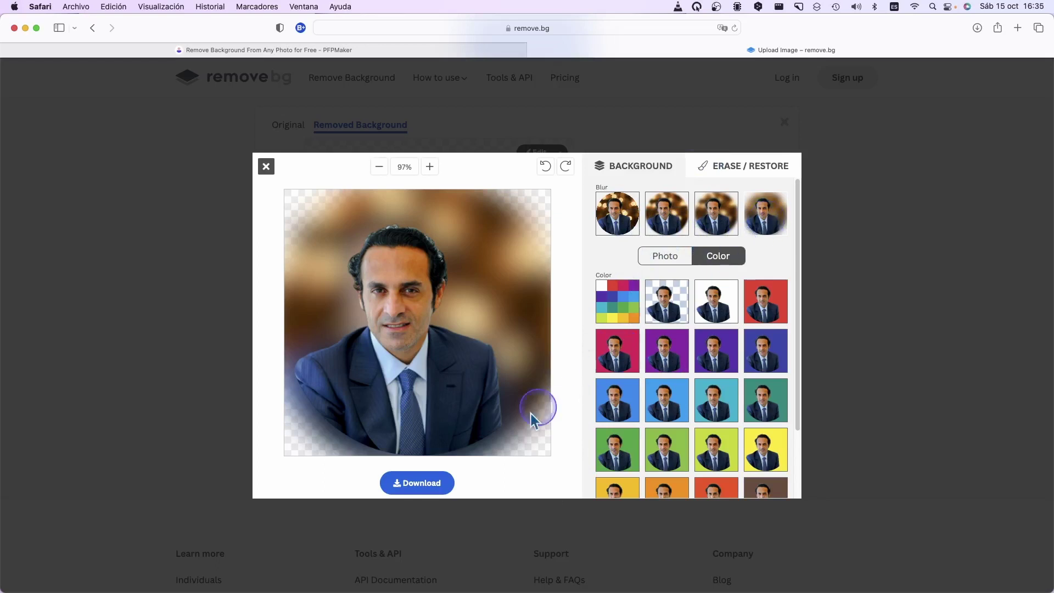
# Step: Download the vignette-blurred portrait image and dismiss the download popup
pyautogui.click(404, 485)
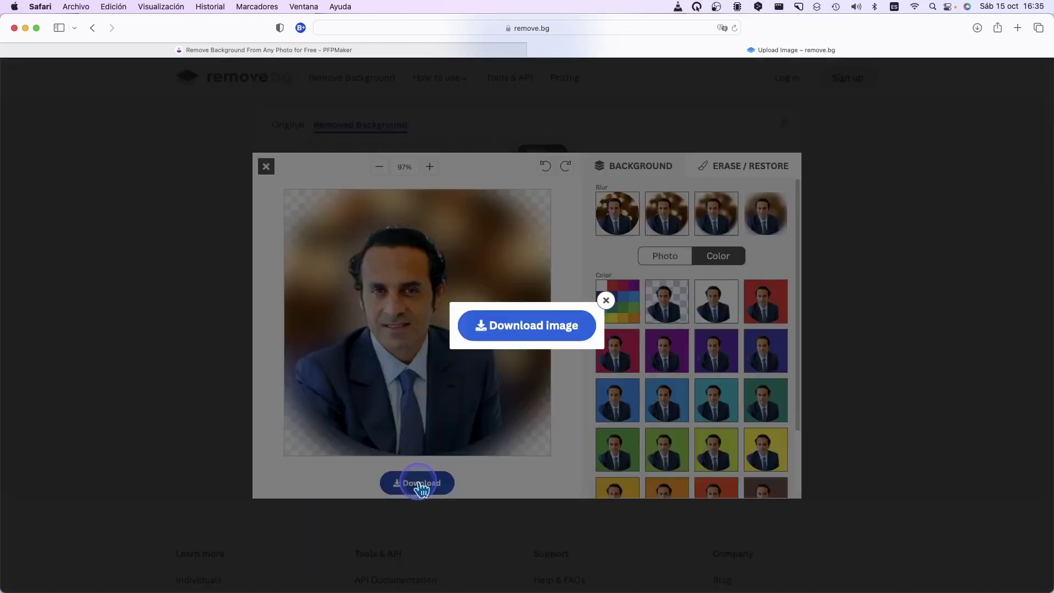
pyautogui.click(532, 329)
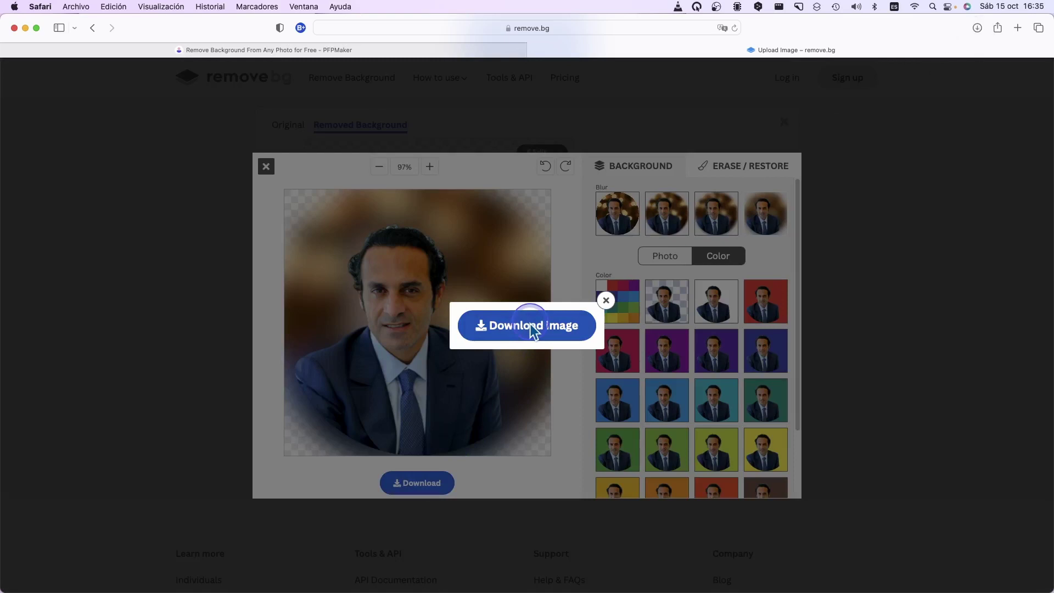
pyautogui.click(606, 300)
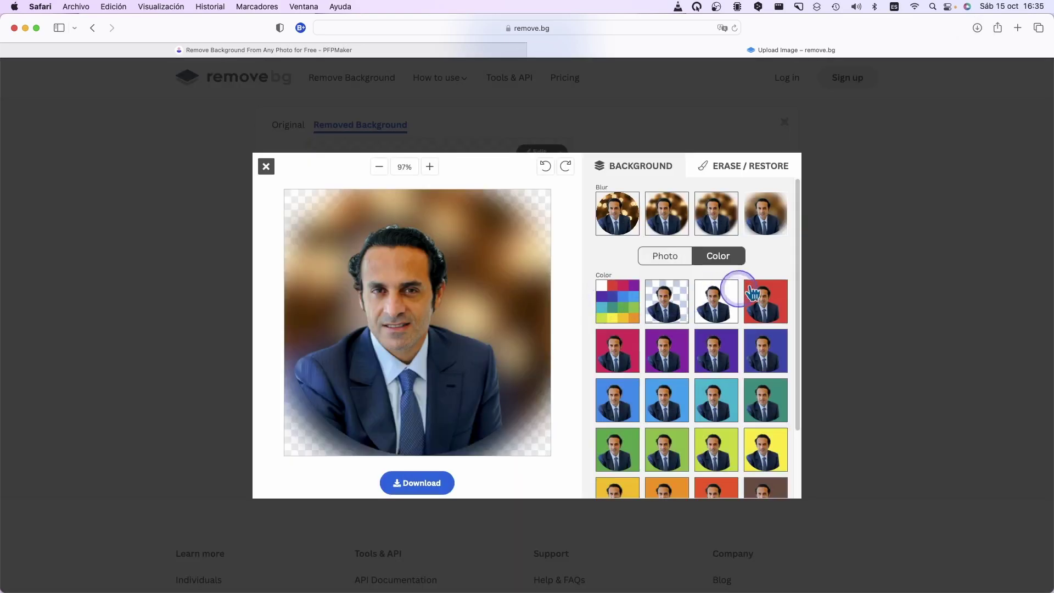